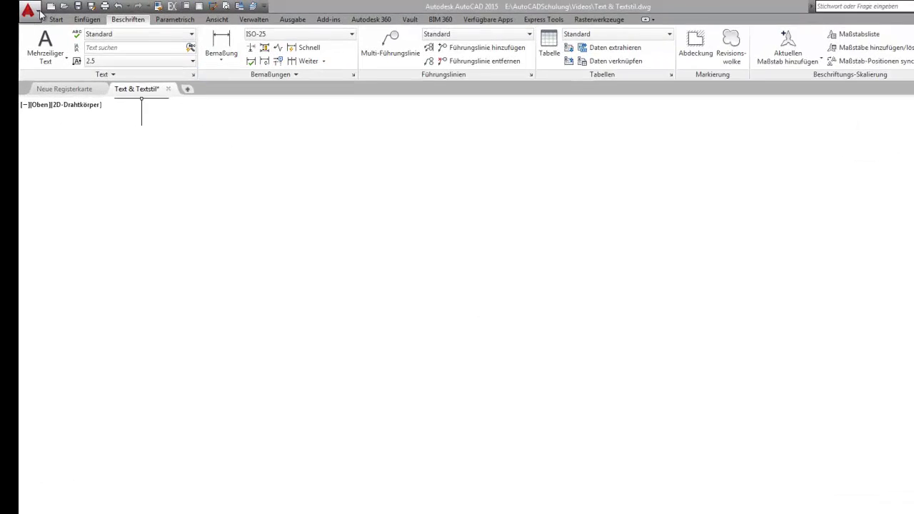
# Open the Textstil dialog from the Beschriften Text panel and review the Standard style set to Arial
pyautogui.click(46, 25)
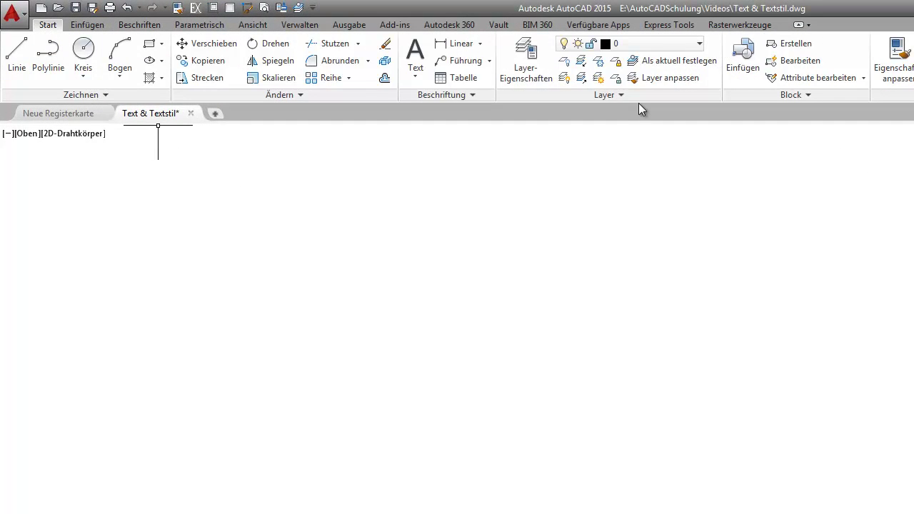
pyautogui.click(477, 96)
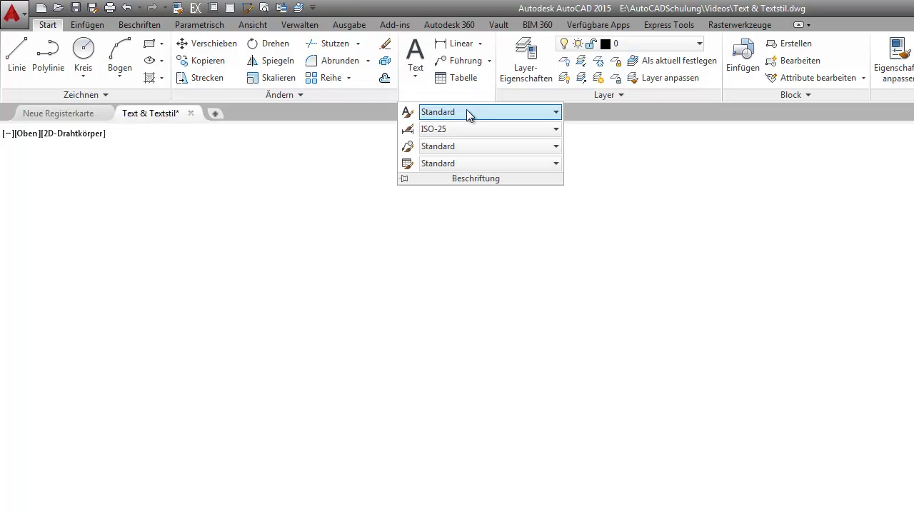
pyautogui.click(558, 113)
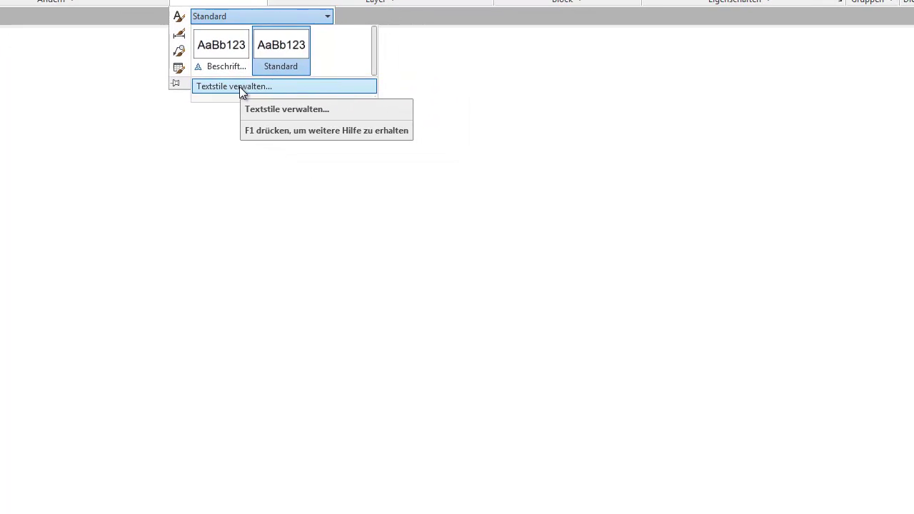
pyautogui.click(326, 123)
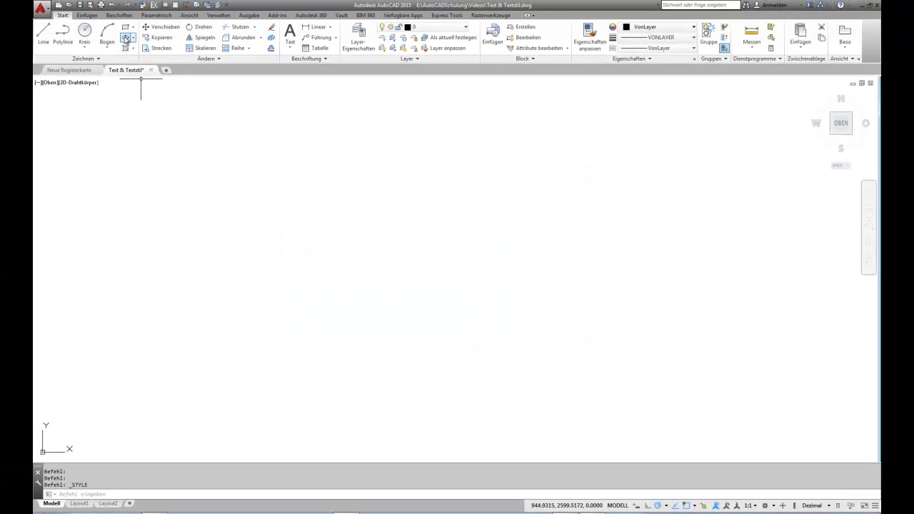
pyautogui.click(120, 15)
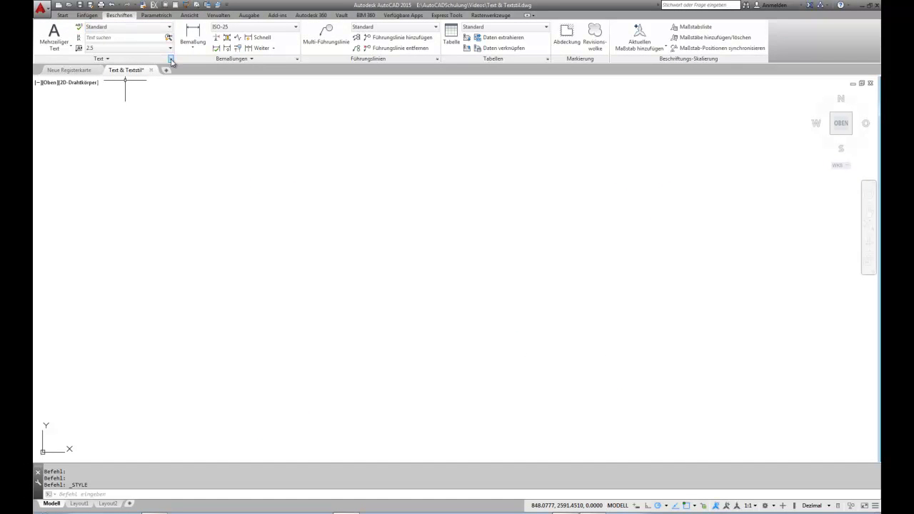
pyautogui.click(170, 60)
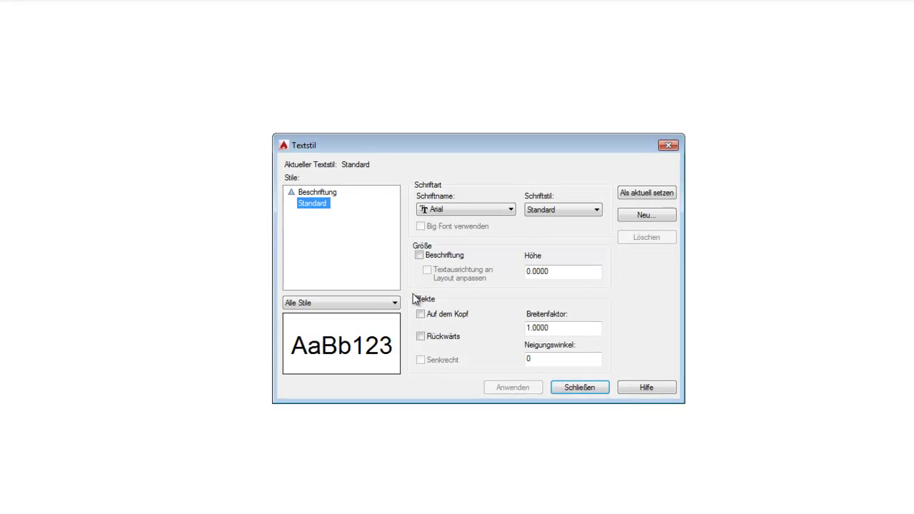
pyautogui.click(330, 193)
pyautogui.click(326, 205)
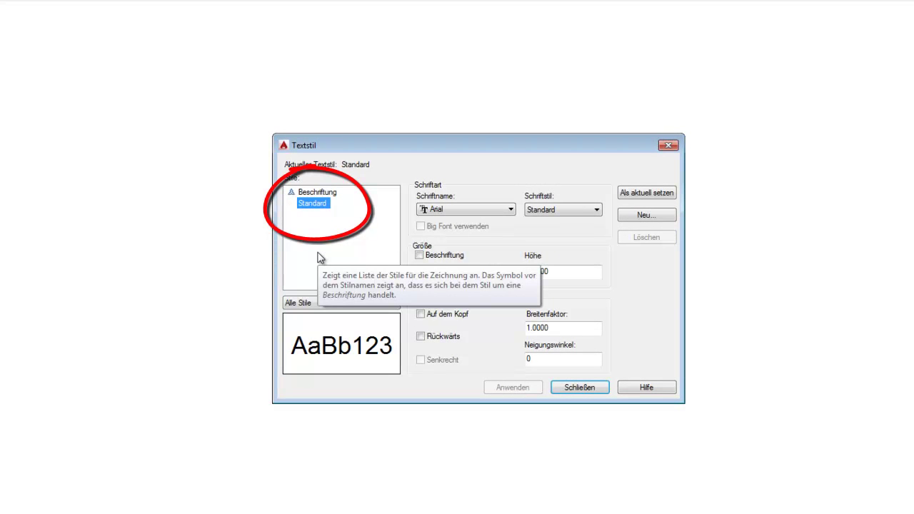
pyautogui.click(325, 193)
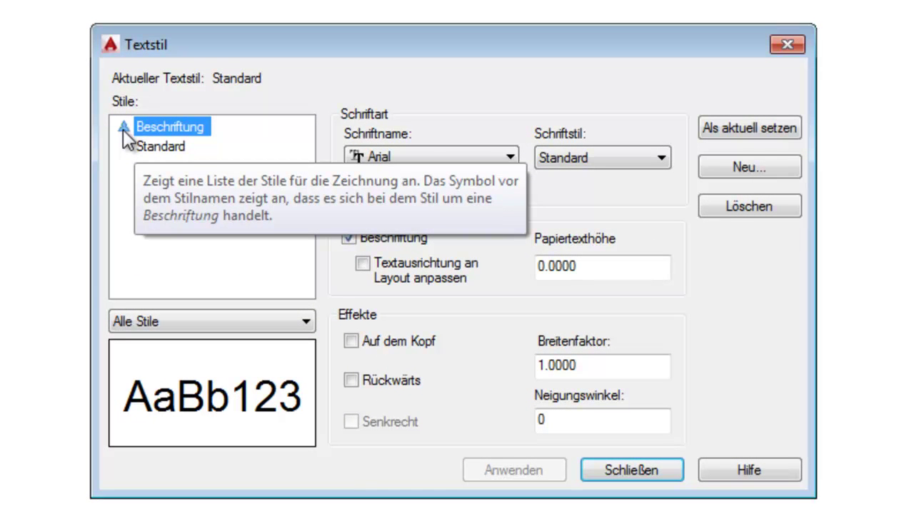
pyautogui.click(170, 146)
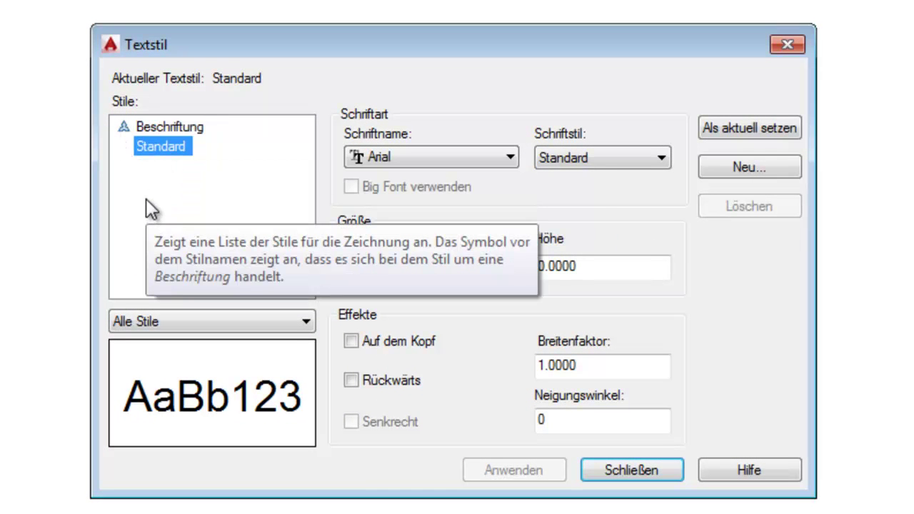
pyautogui.click(177, 125)
pyautogui.click(171, 145)
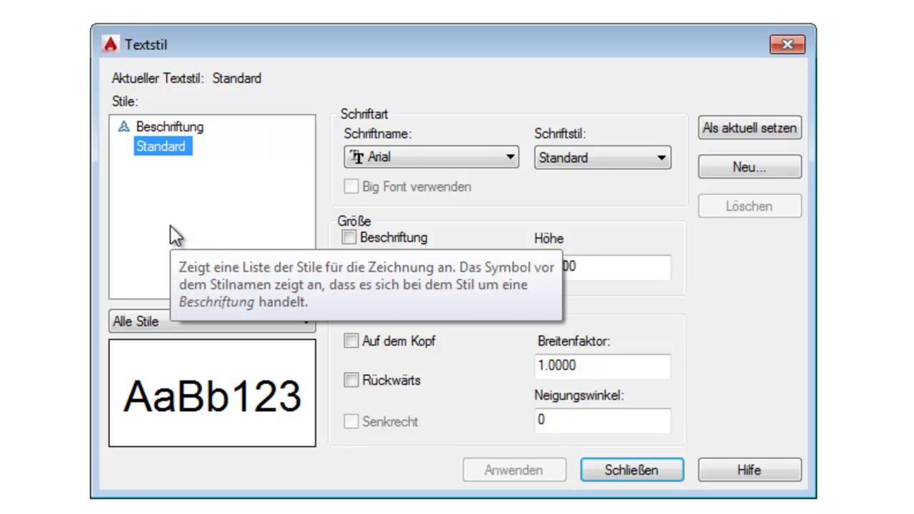
pyautogui.click(169, 130)
pyautogui.click(162, 142)
pyautogui.click(160, 129)
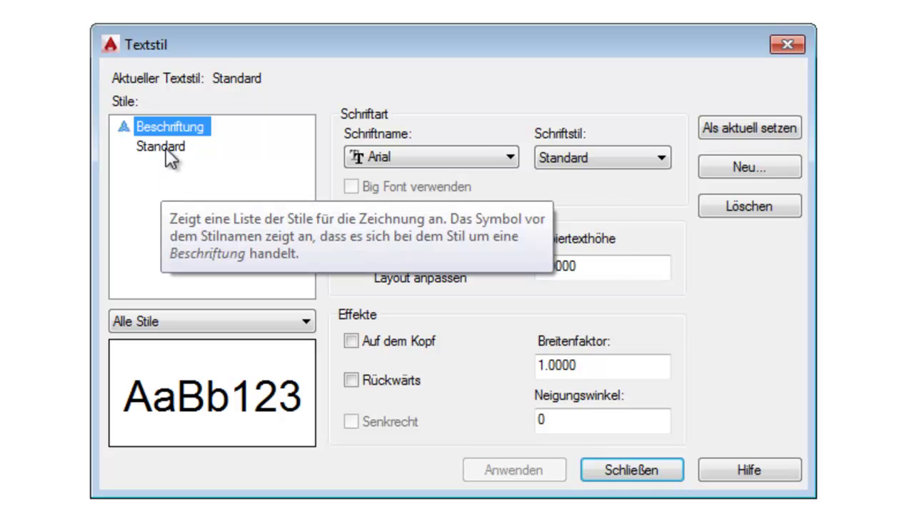
pyautogui.click(166, 149)
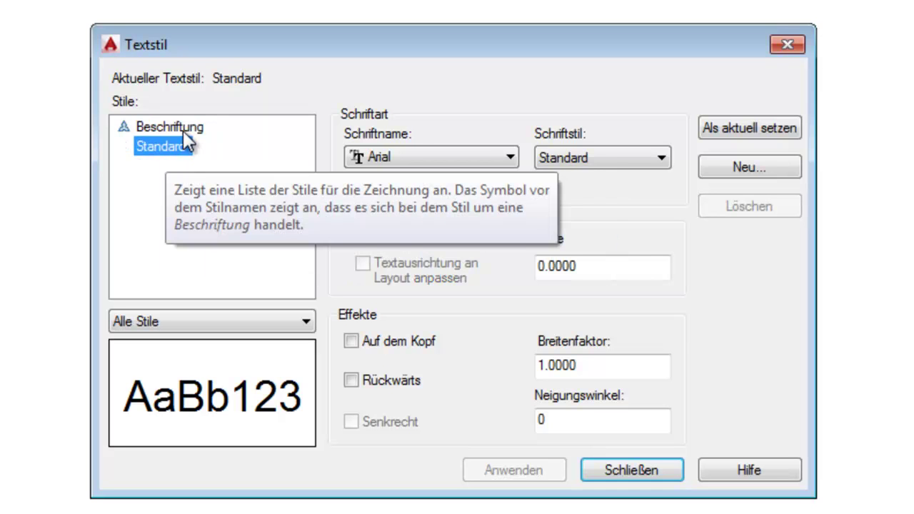
pyautogui.click(183, 128)
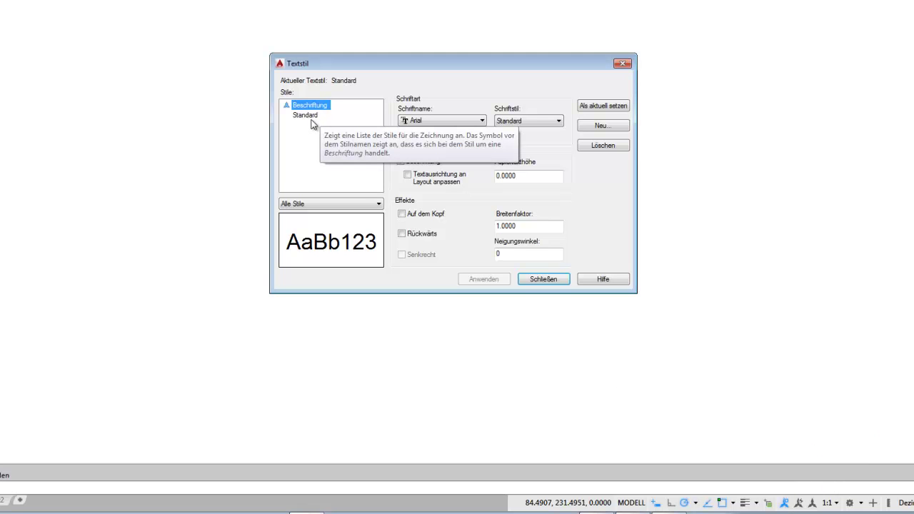
# Check the Standard style, then add new styles 'Standard TT' (fixing the typo) and 'Standard ACAD'
pyautogui.click(309, 115)
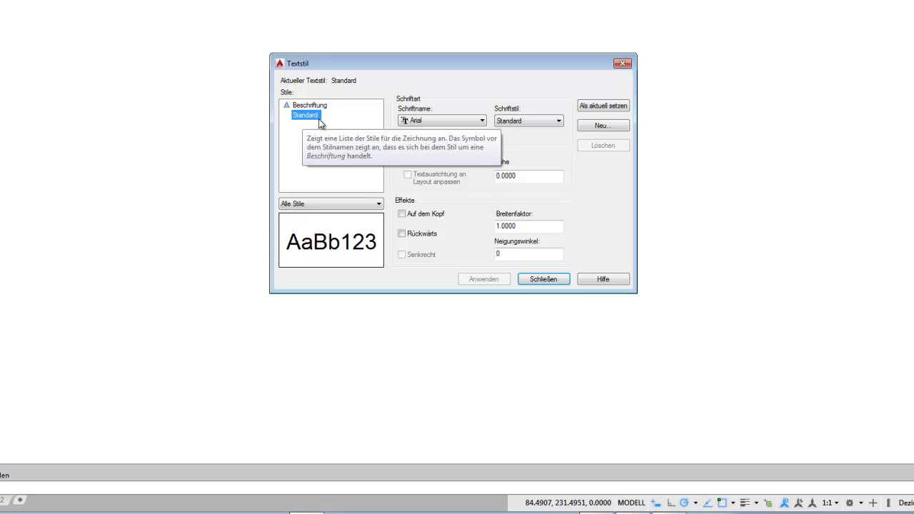
pyautogui.click(607, 125)
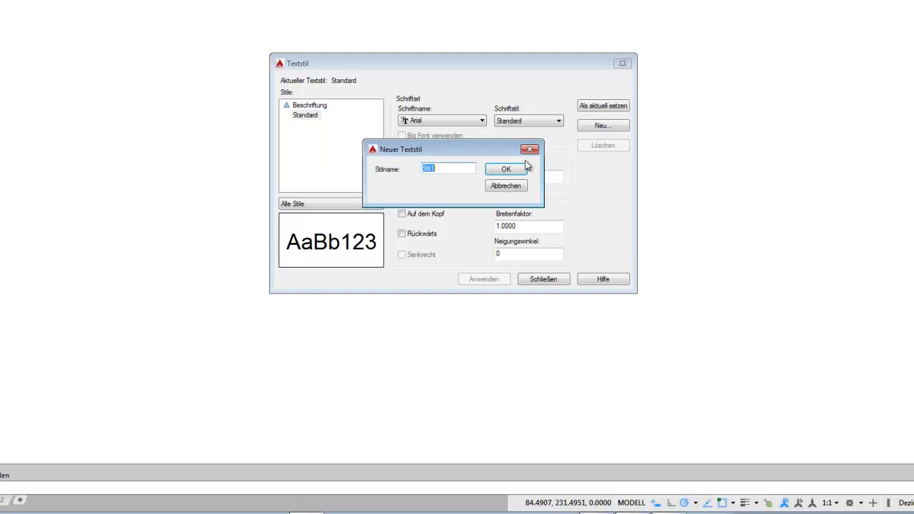
pyautogui.write('Stanard TT')
pyautogui.click(436, 169)
pyautogui.write('d')
pyautogui.click(506, 170)
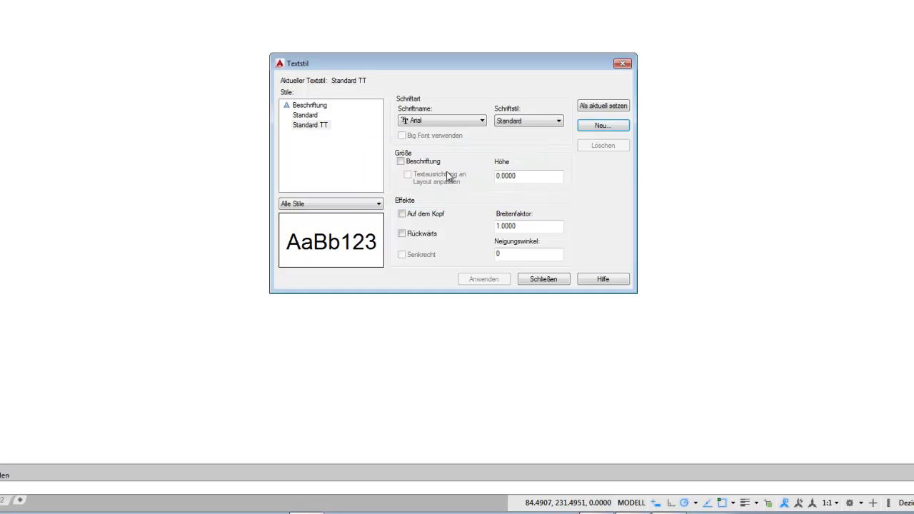
pyautogui.click(583, 127)
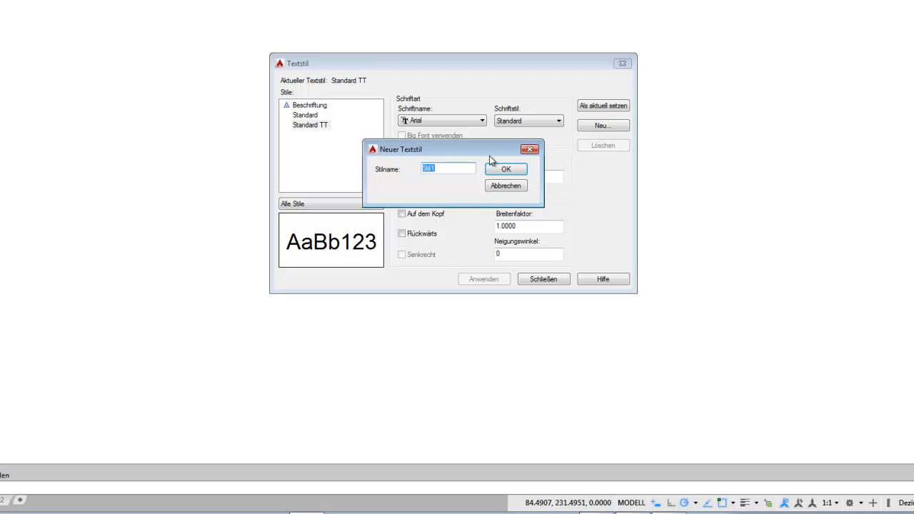
pyautogui.write('Standard ACAD')
# Confirm the new Standard ACAD style and compare it with Standard TT in the Stile list
pyautogui.click(510, 175)
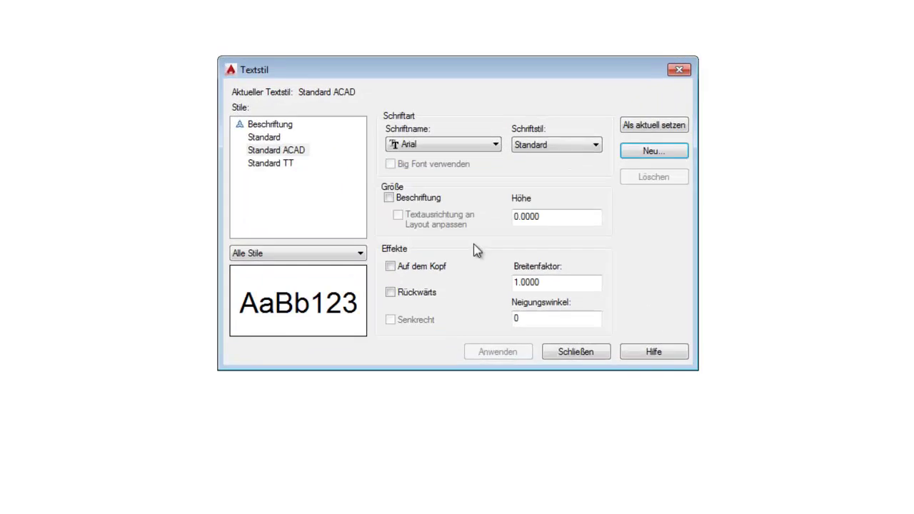
pyautogui.click(259, 190)
pyautogui.click(265, 177)
pyautogui.click(257, 190)
pyautogui.click(258, 175)
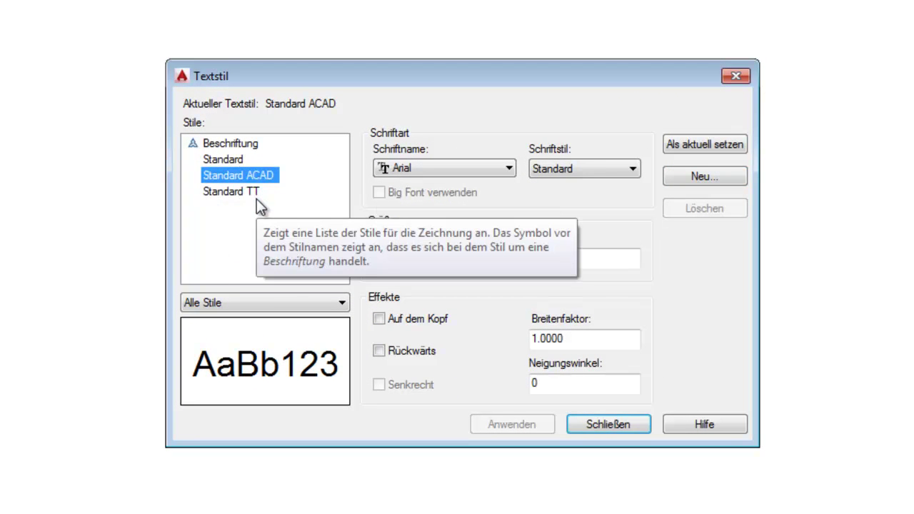
# Set the Standard TT style's font to RomanS_IV25 and apply it
pyautogui.click(254, 193)
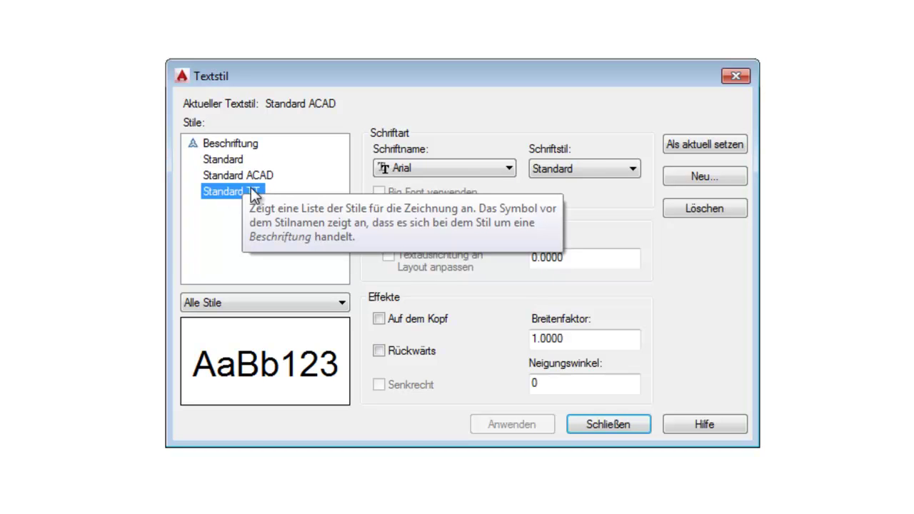
pyautogui.click(413, 164)
pyautogui.press('r')
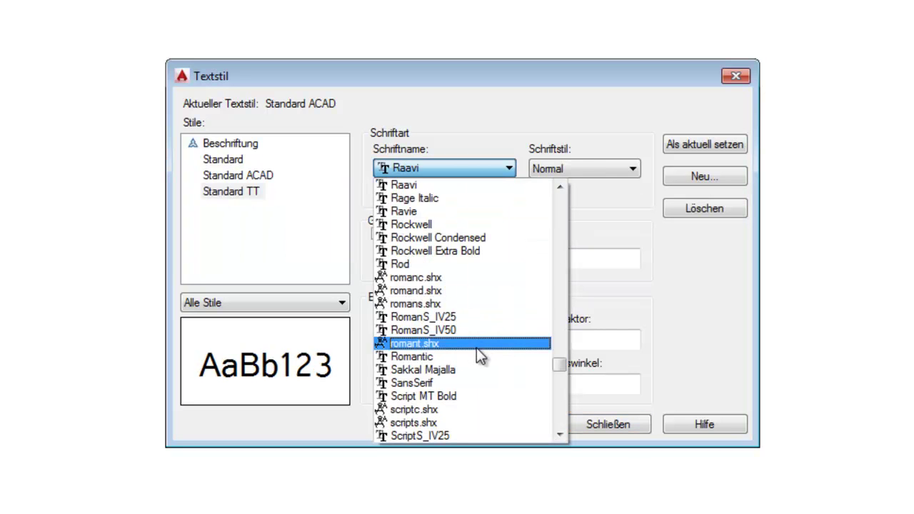
pyautogui.scroll(-1, 470, 395)
pyautogui.scroll(-1, 470, 396)
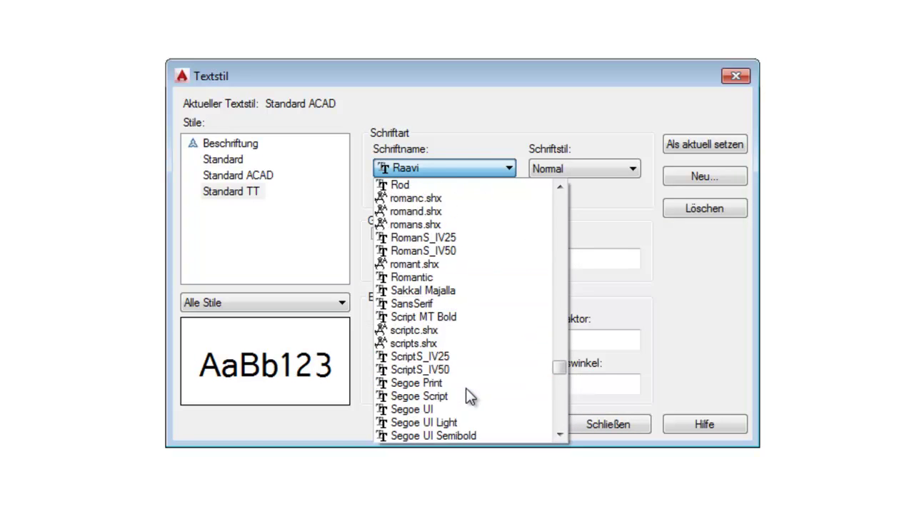
pyautogui.scroll(-1, 470, 397)
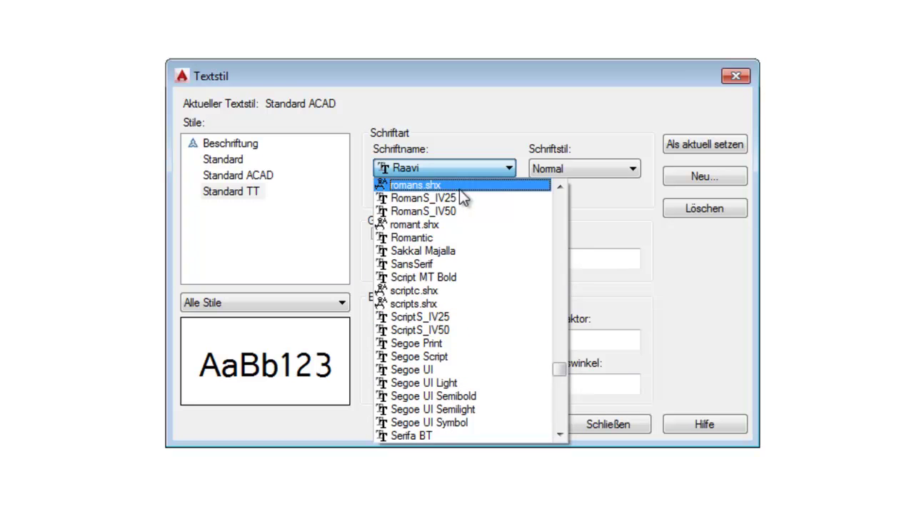
pyautogui.click(394, 199)
pyautogui.click(498, 427)
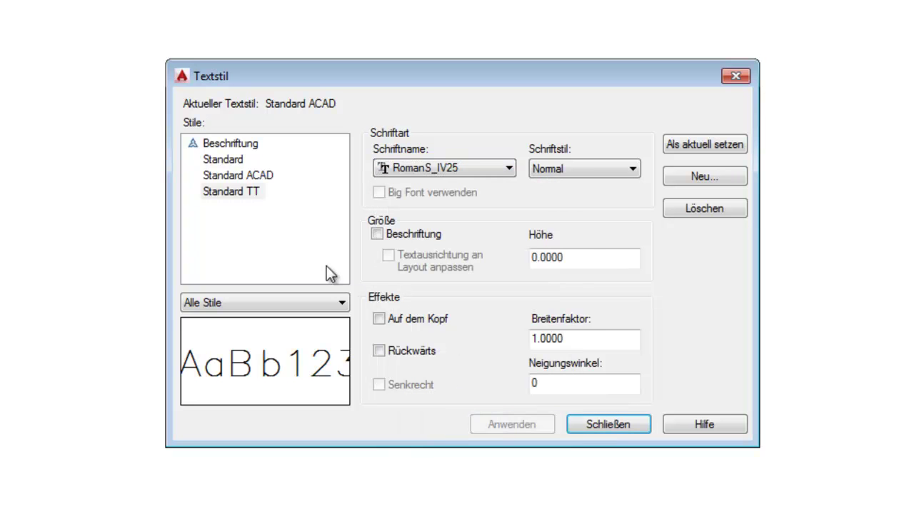
# Set the Standard ACAD style's font to romans.shx and apply it
pyautogui.click(265, 176)
pyautogui.click(464, 168)
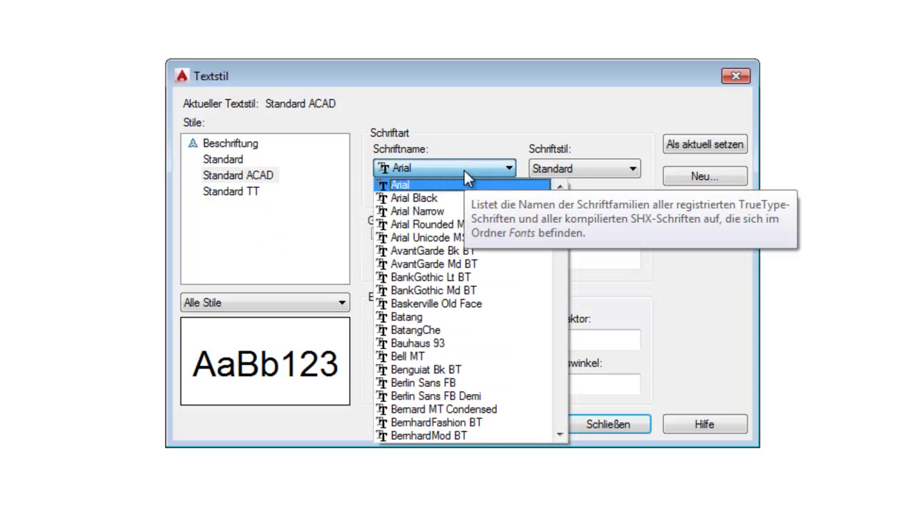
pyautogui.press('r')
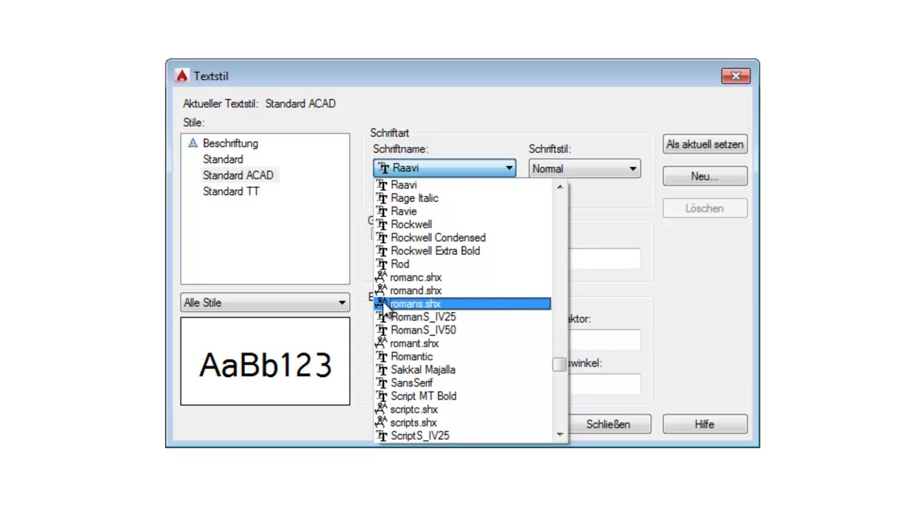
pyautogui.click(408, 305)
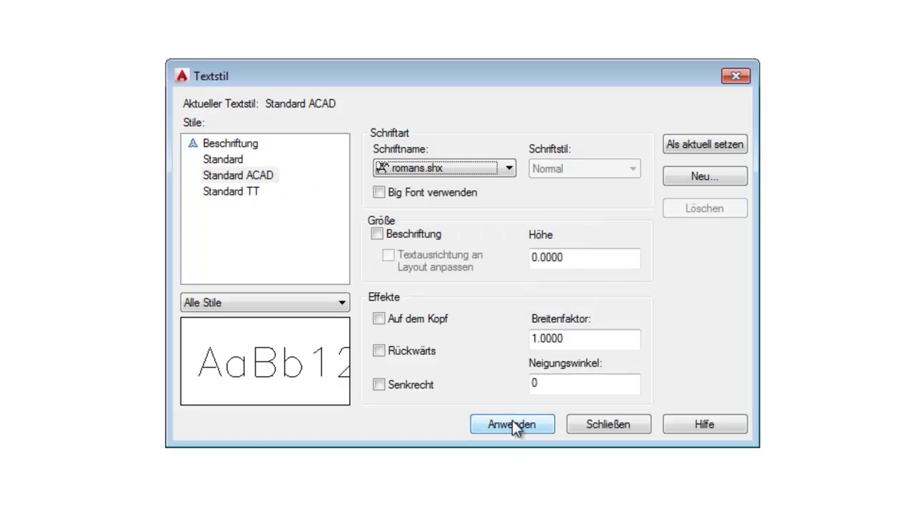
pyautogui.click(512, 426)
# Close the Textstil dialog with Standard ACAD selected and confirm it as current in the style gallery
pyautogui.click(264, 176)
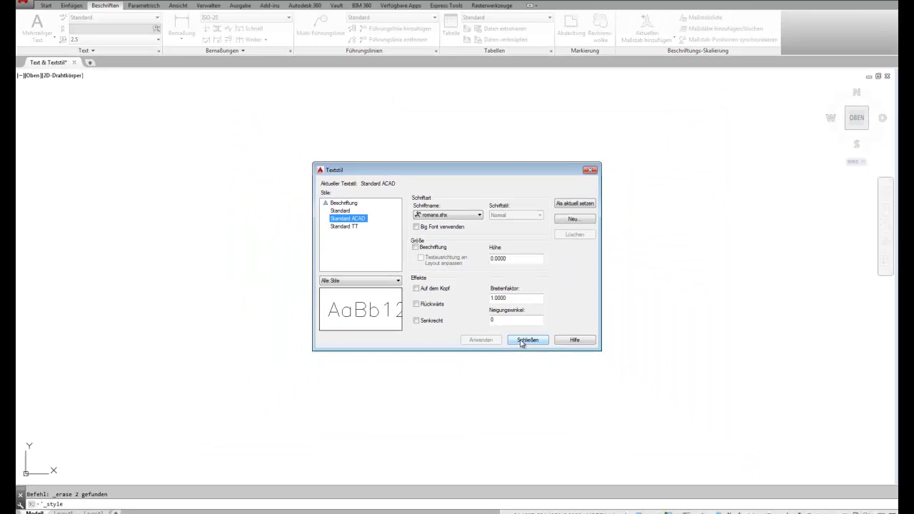
pyautogui.click(519, 338)
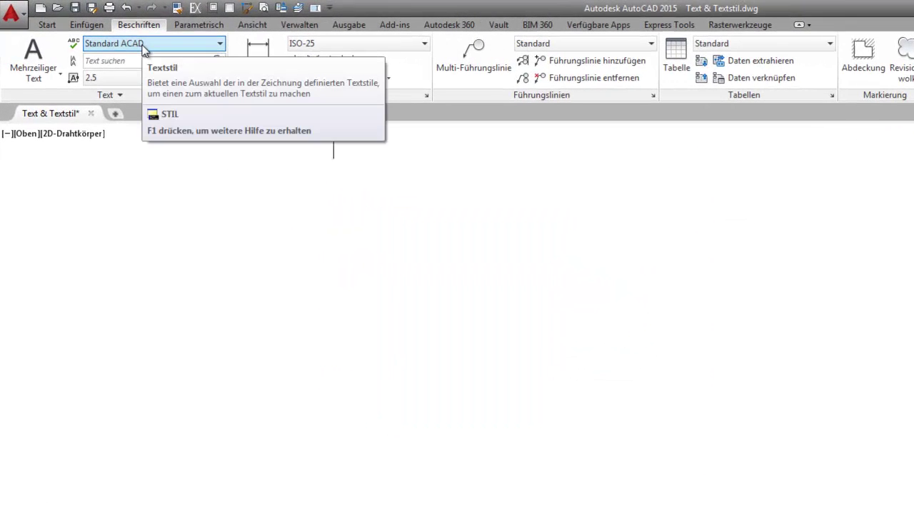
pyautogui.click(120, 46)
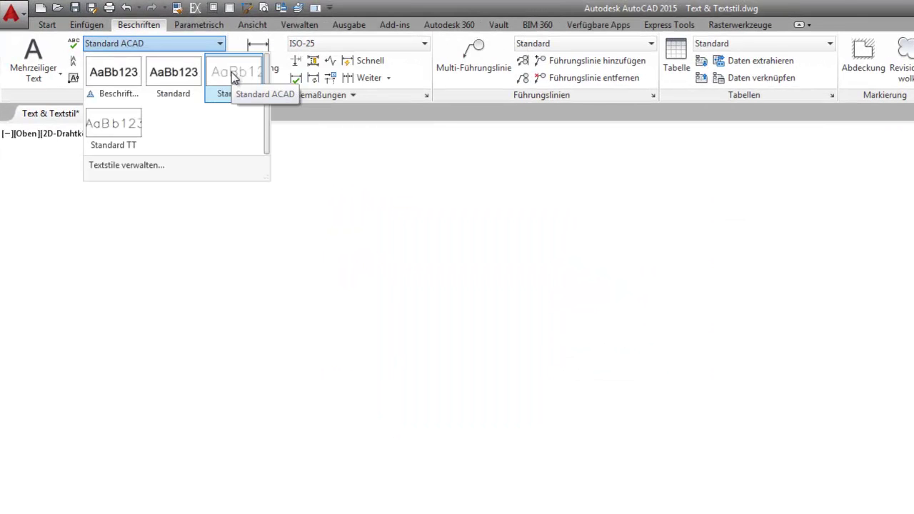
pyautogui.click(164, 45)
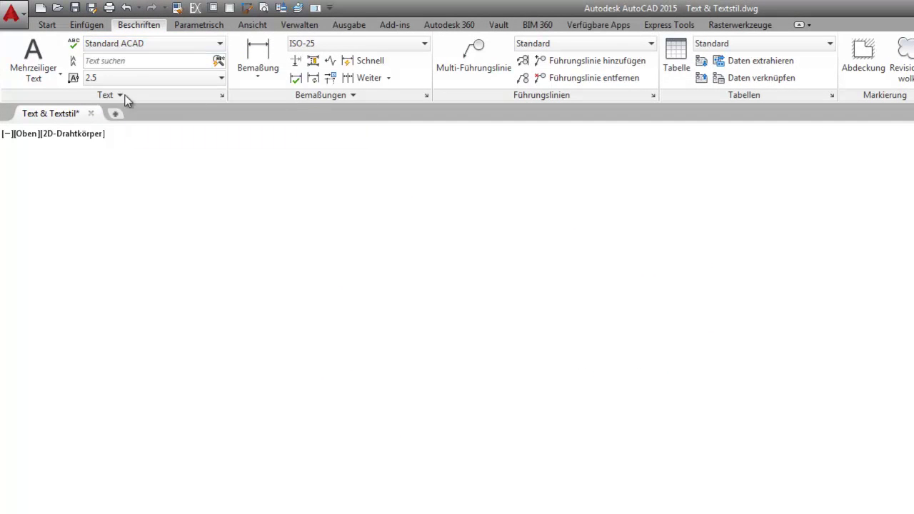
# Place a multiline text area and write 'Standard ACAD: Mary had a little lamb'
pyautogui.click(257, 169)
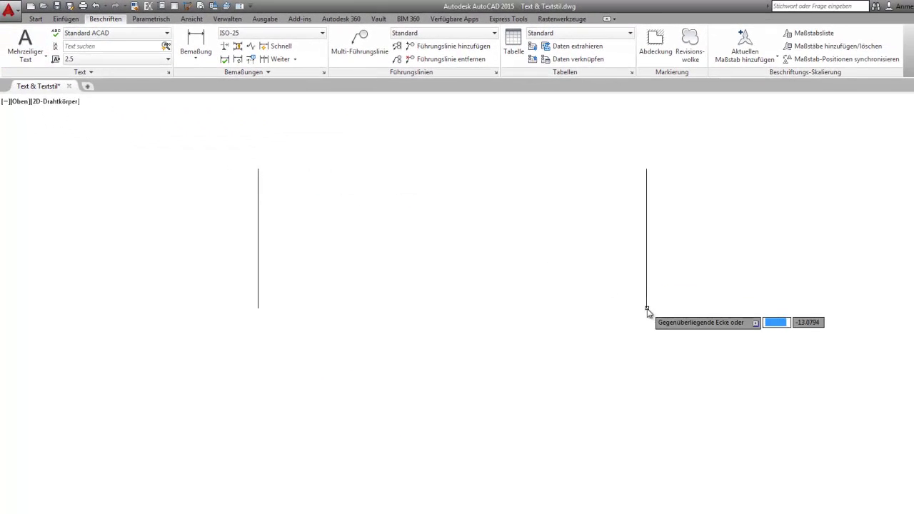
pyautogui.click(677, 422)
pyautogui.write('Standard ACAD: Mary ')
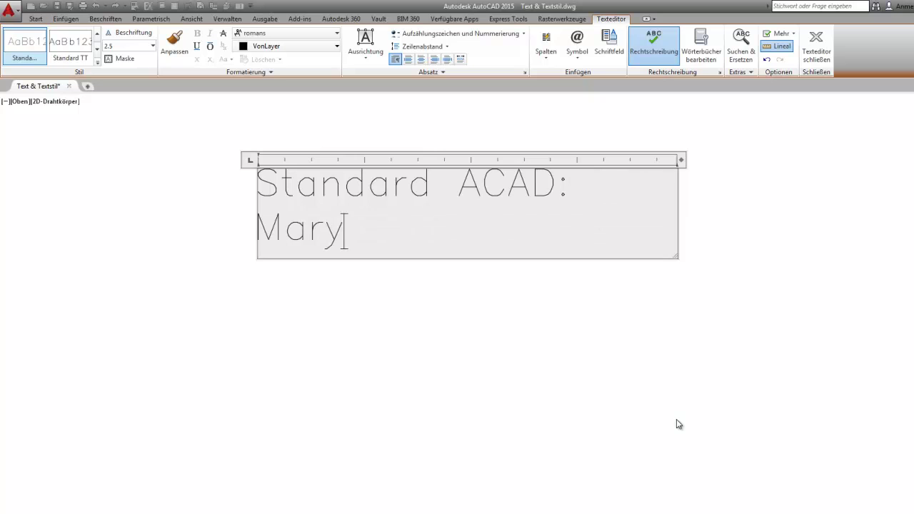
pyautogui.write('had a little ')
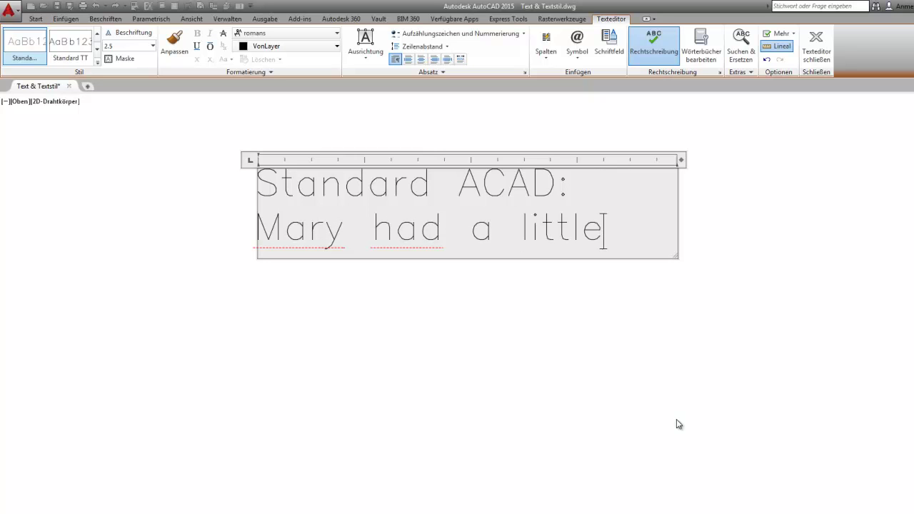
pyautogui.write('Lam')
pyautogui.press('BackSpace')
pyautogui.press('BackSpace')
pyautogui.press('BackSpace')
pyautogui.write('lamb')
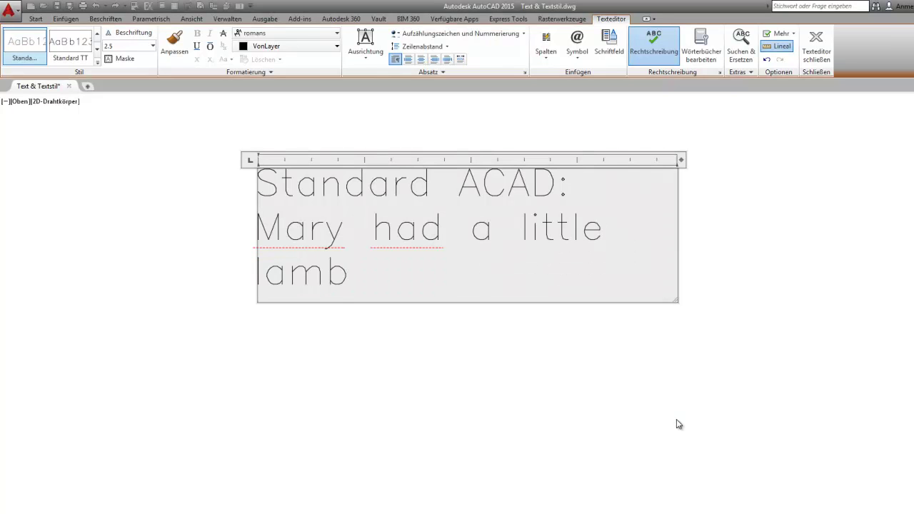
pyautogui.click(676, 422)
# Drag the text block's width grip so the sentence fits on a single line
pyautogui.click(565, 240)
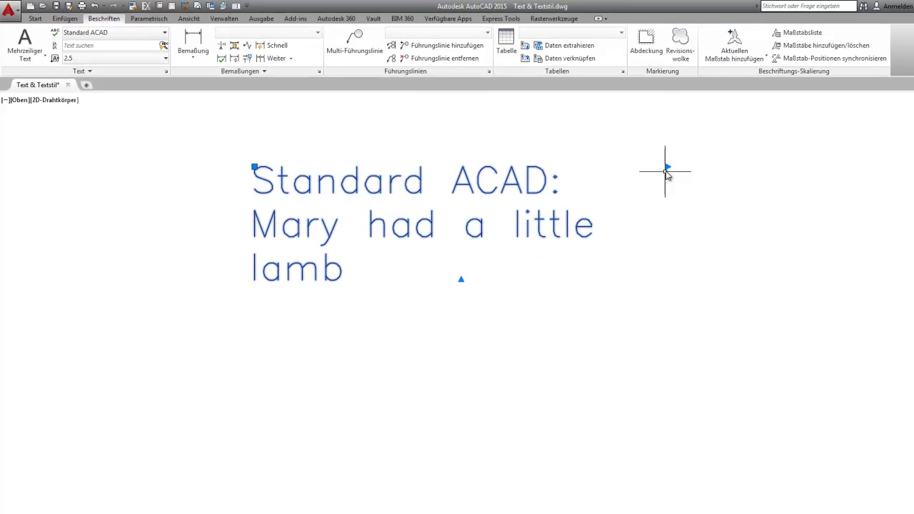
pyautogui.click(677, 170)
pyautogui.click(821, 149)
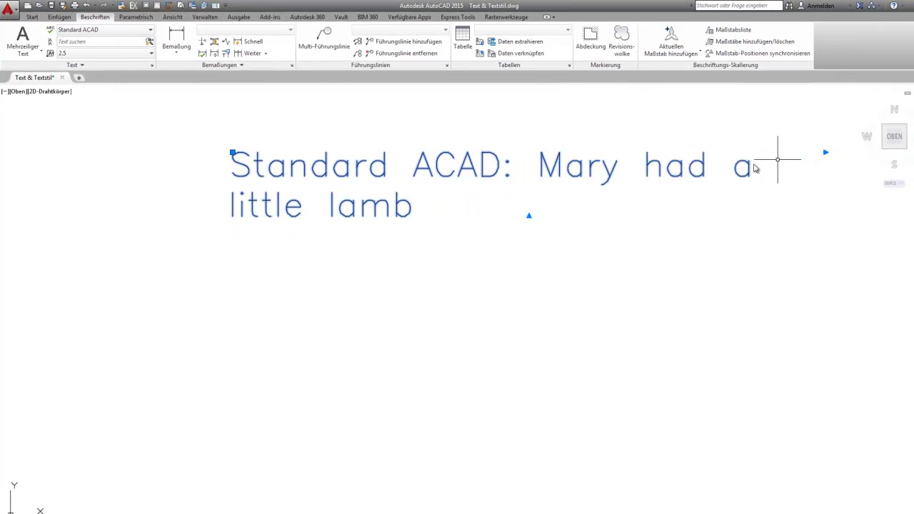
pyautogui.scroll(-3, 187, 213)
pyautogui.click(436, 191)
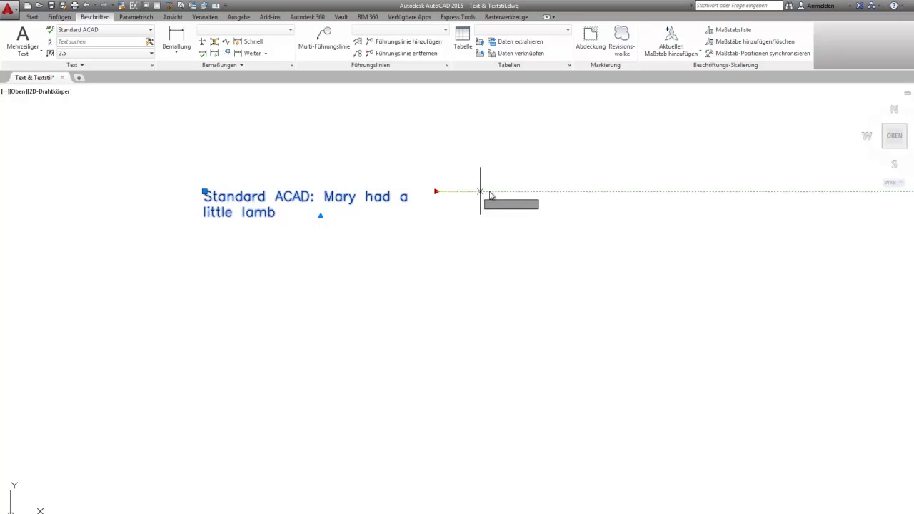
pyautogui.click(555, 191)
pyautogui.scroll(4, 198, 203)
pyautogui.press('Escape')
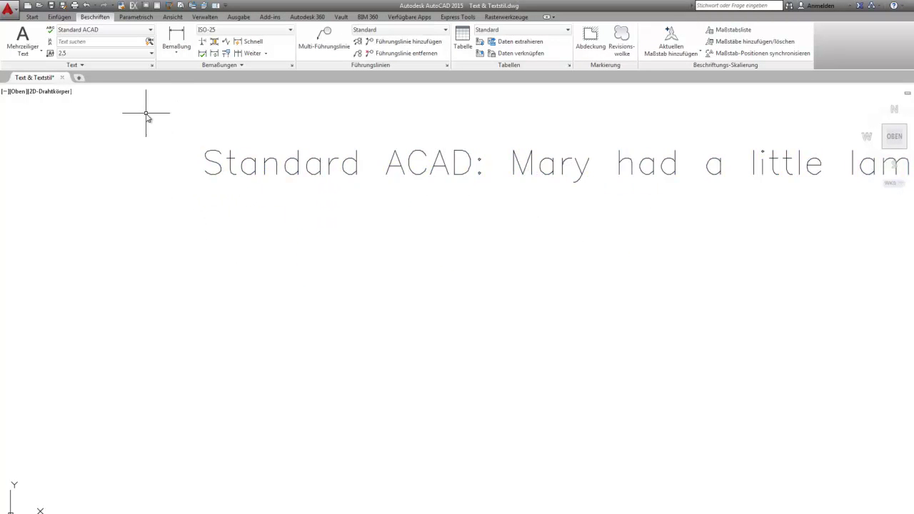
pyautogui.click(105, 32)
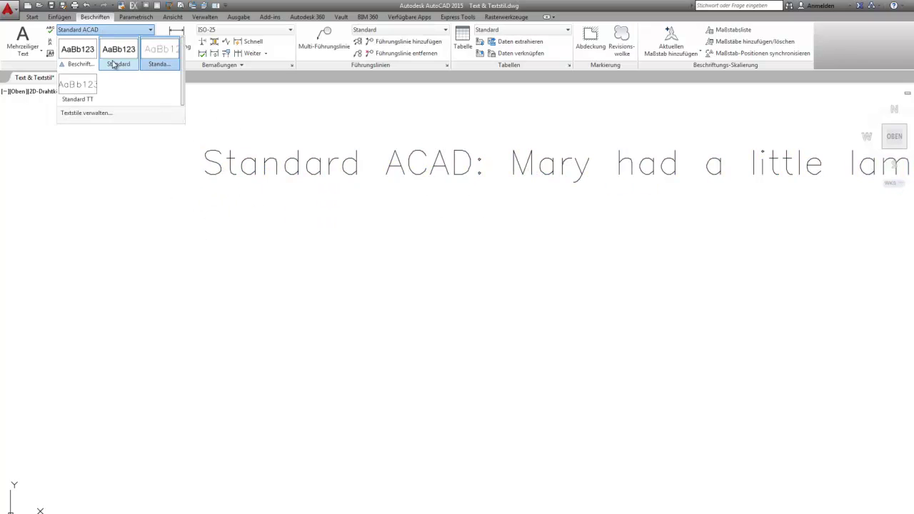
# With Standard TT current, place an MText below the first reading 'Standard TT: Mary had a little lamb'
pyautogui.click(80, 90)
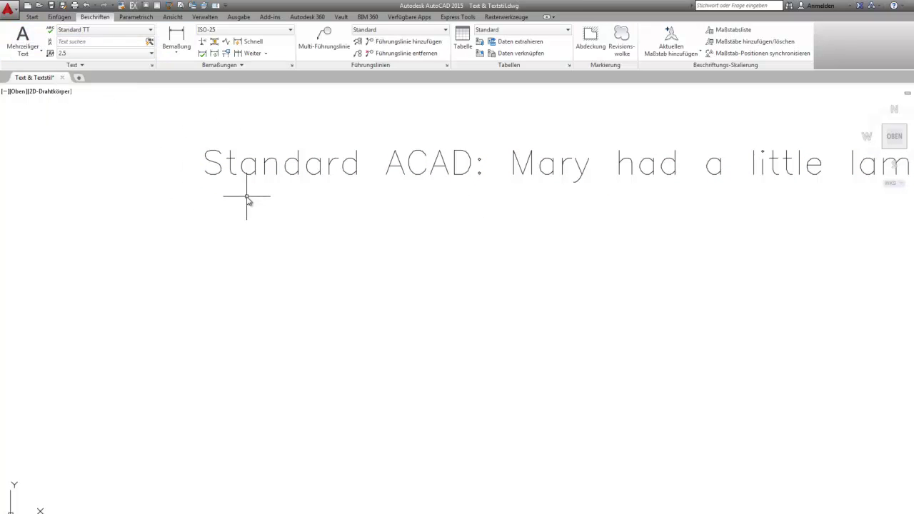
pyautogui.click(24, 43)
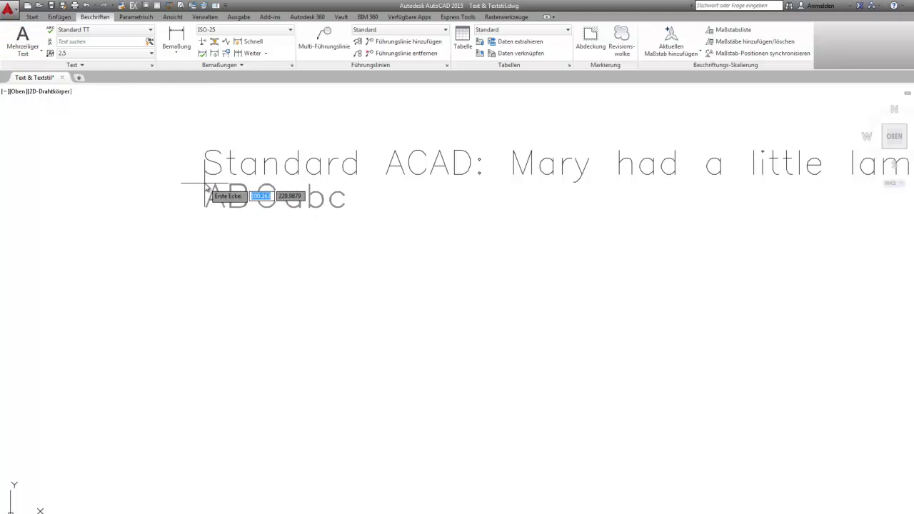
pyautogui.click(207, 183)
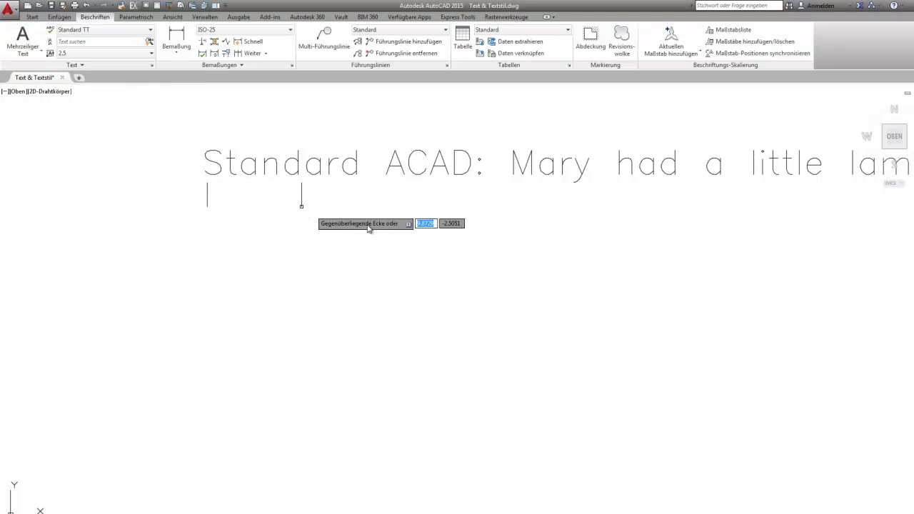
pyautogui.scroll(-2, 686, 299)
pyautogui.scroll(-2, 688, 300)
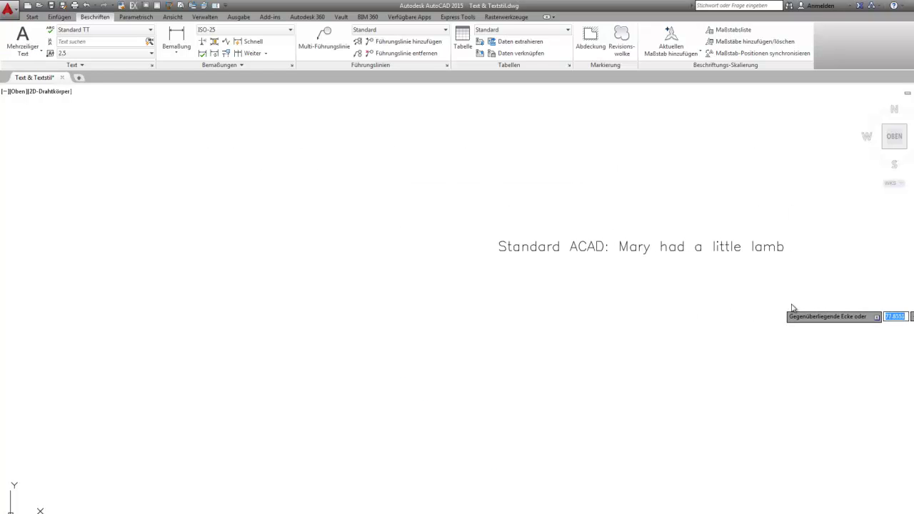
pyautogui.click(791, 305)
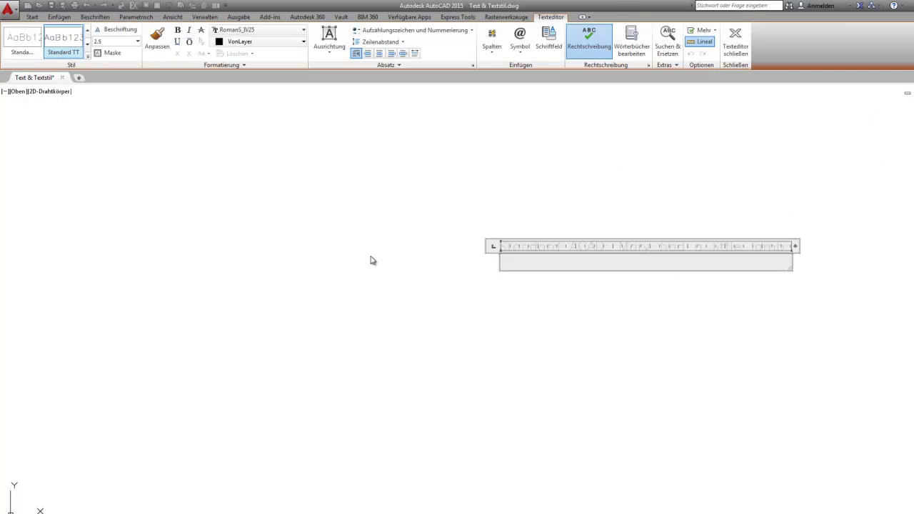
pyautogui.write('Standrad')
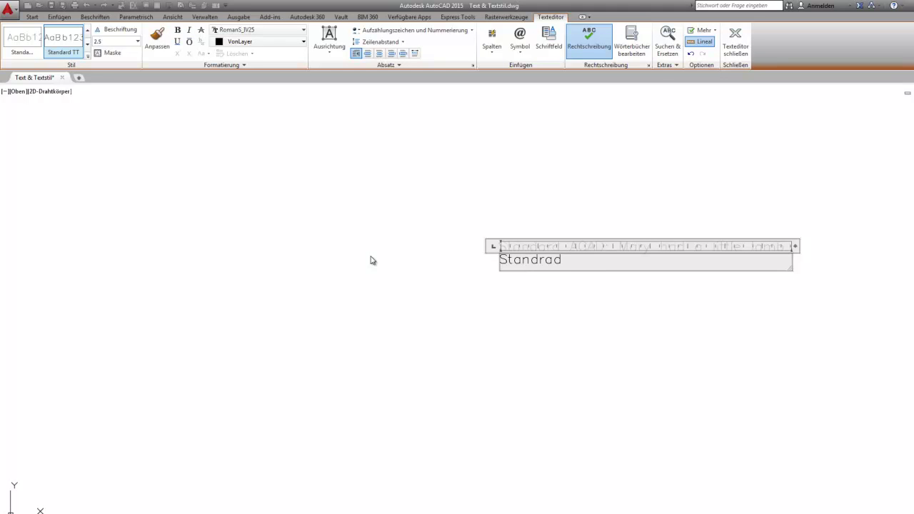
pyautogui.press('BackSpace')
pyautogui.press('BackSpace')
pyautogui.write('ry had a ')
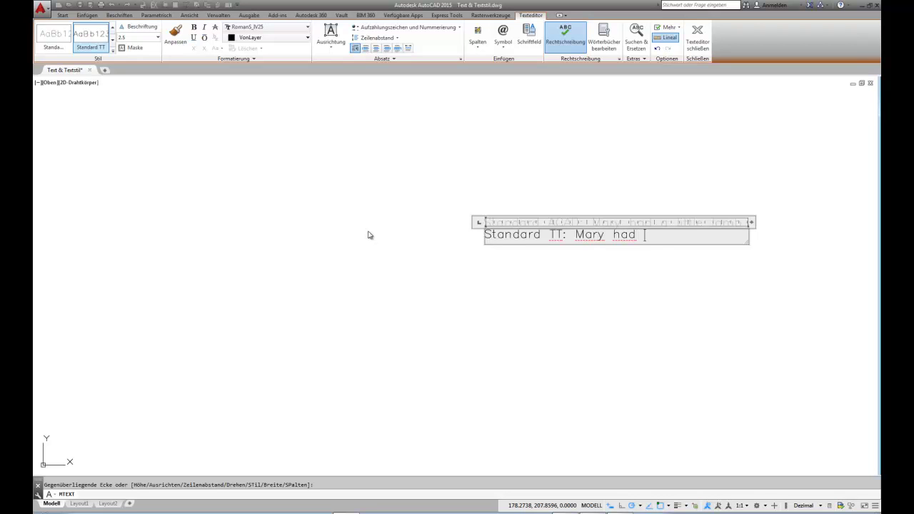
pyautogui.write('little lamb')
pyautogui.click(369, 235)
# Zoom in on the two text lines and cancel the leftover text prompt
pyautogui.scroll(3, 309, 162)
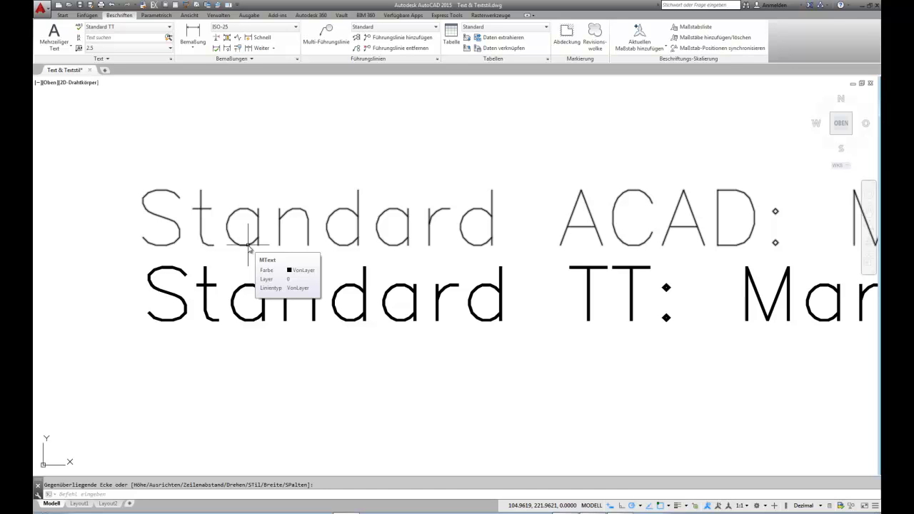
pyautogui.scroll(4, 384, 216)
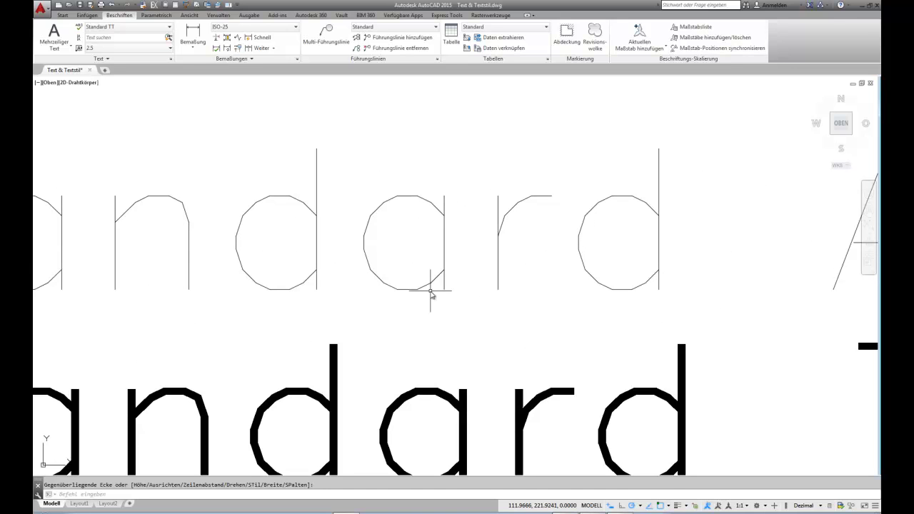
pyautogui.scroll(-4, 422, 285)
pyautogui.scroll(-2, 439, 245)
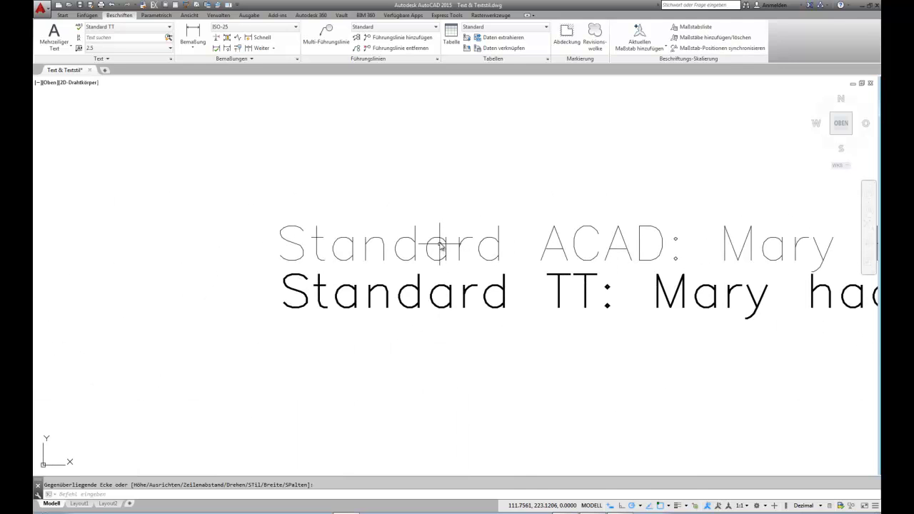
pyautogui.rightClick(435, 240)
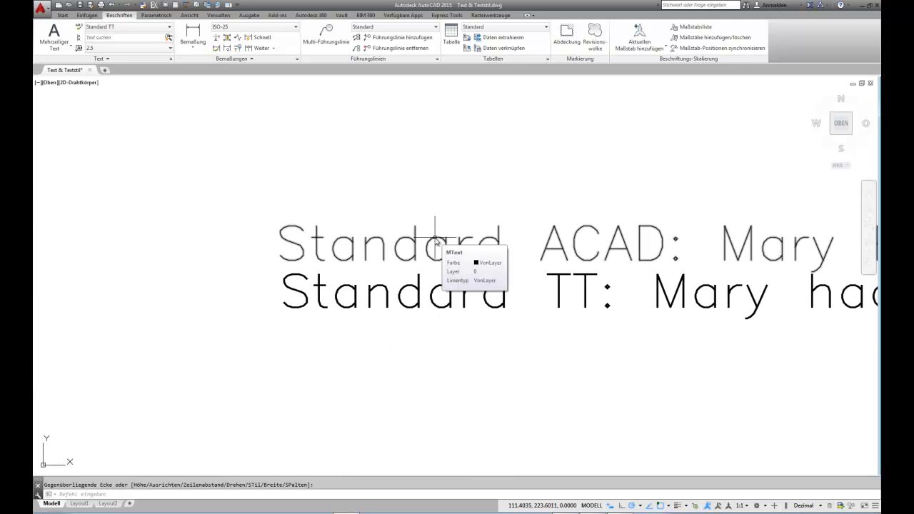
pyautogui.press('Escape')
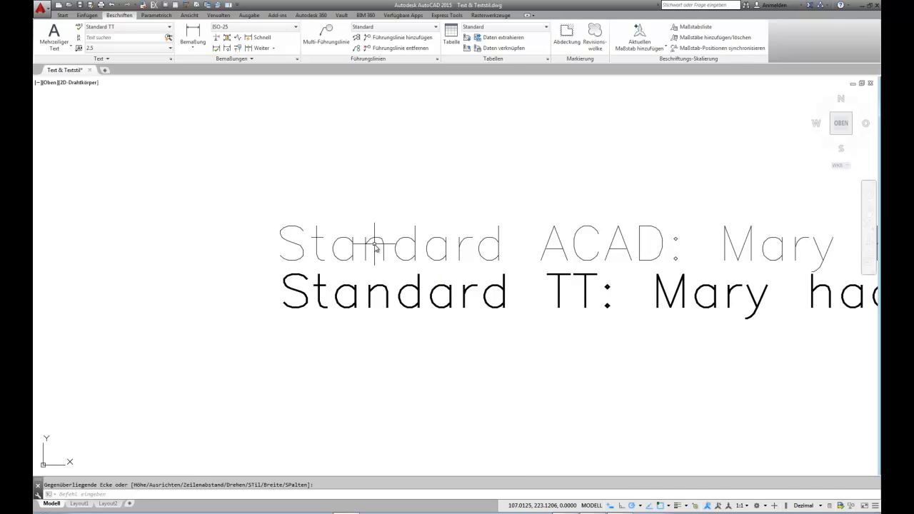
pyautogui.scroll(3, 364, 296)
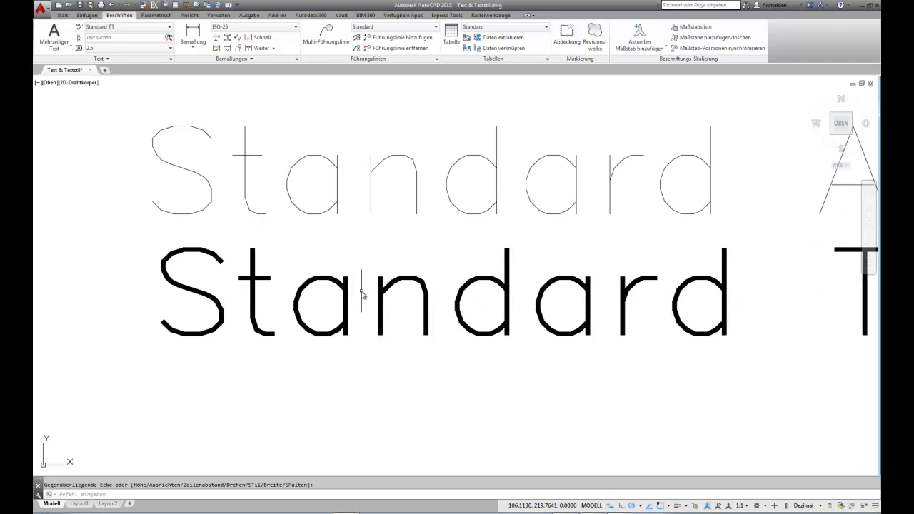
pyautogui.scroll(2, 340, 280)
pyautogui.press('Escape')
# Select the Standard TT line and zoom to compare its heavier strokes with the Standard ACAD line
pyautogui.click(340, 280)
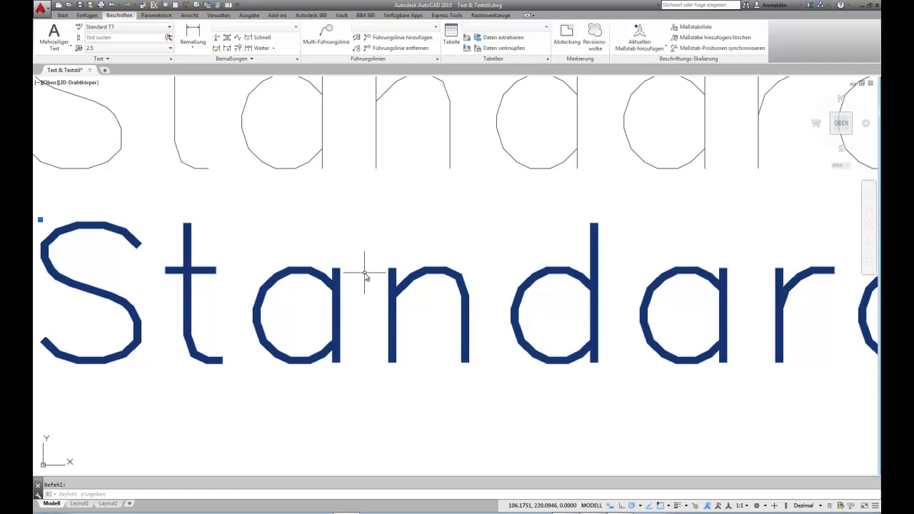
pyautogui.scroll(-3, 364, 274)
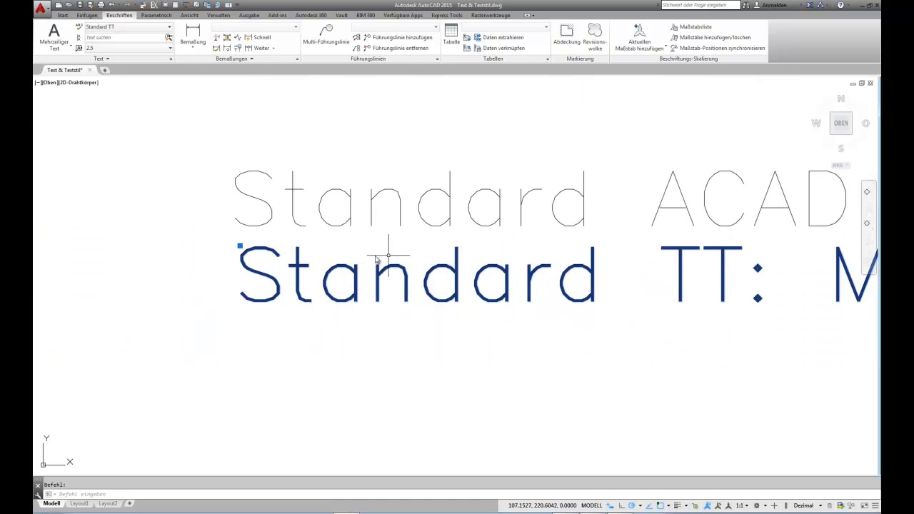
pyautogui.scroll(2, 372, 265)
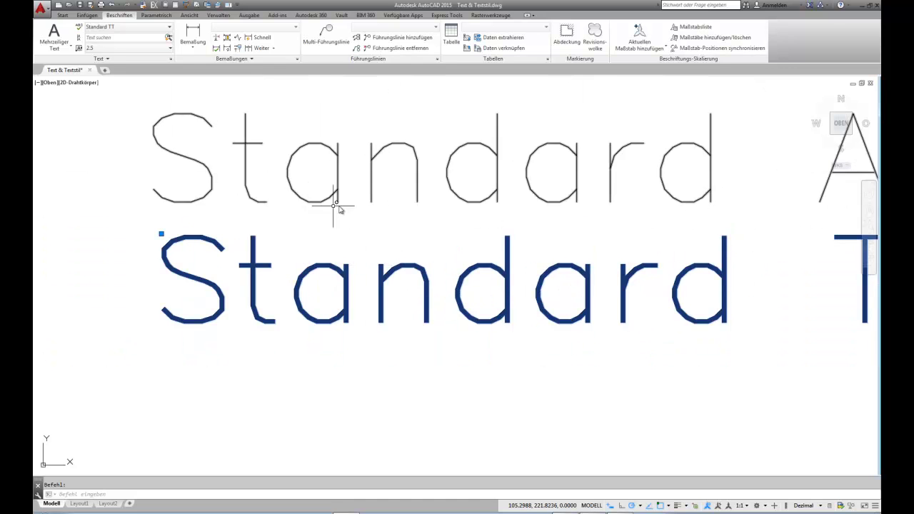
pyautogui.scroll(2, 249, 265)
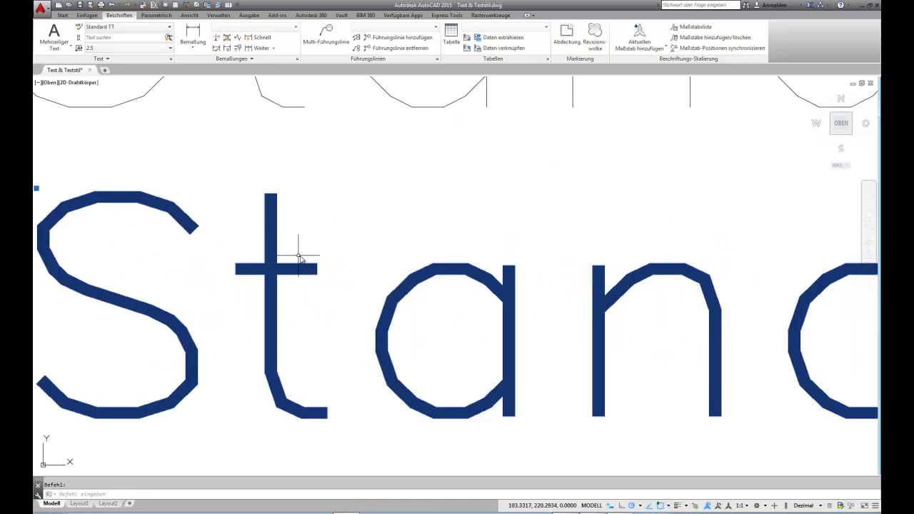
pyautogui.scroll(-1, 301, 255)
pyautogui.scroll(-2, 307, 255)
pyautogui.scroll(-1, 293, 262)
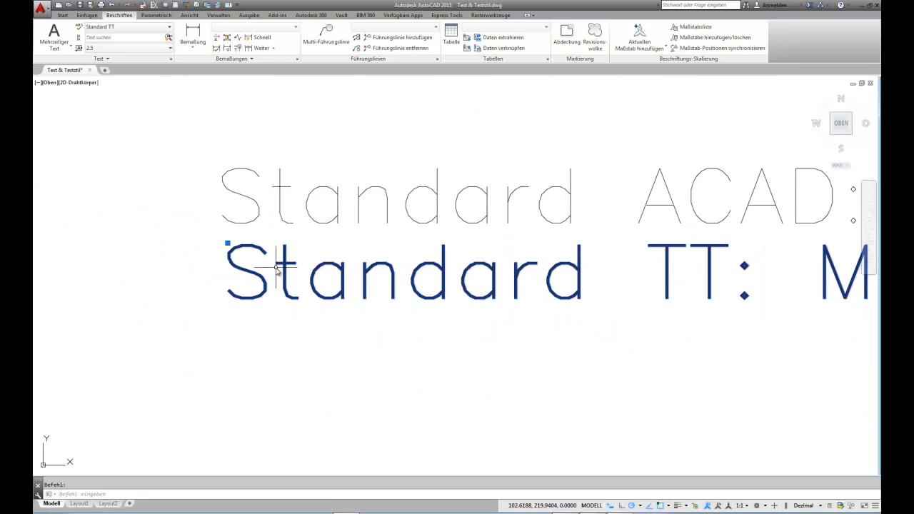
pyautogui.scroll(-1, 286, 264)
pyautogui.scroll(1, 333, 270)
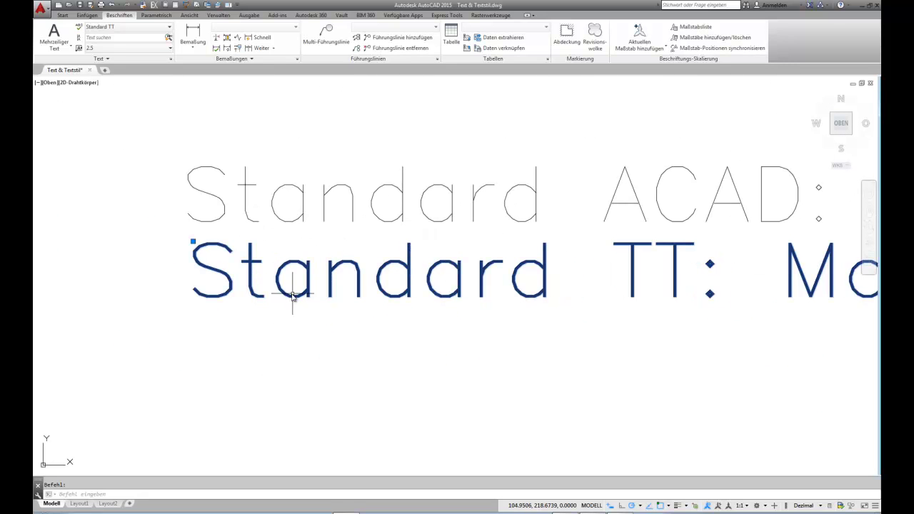
pyautogui.scroll(-3, 310, 305)
pyautogui.scroll(1, 305, 286)
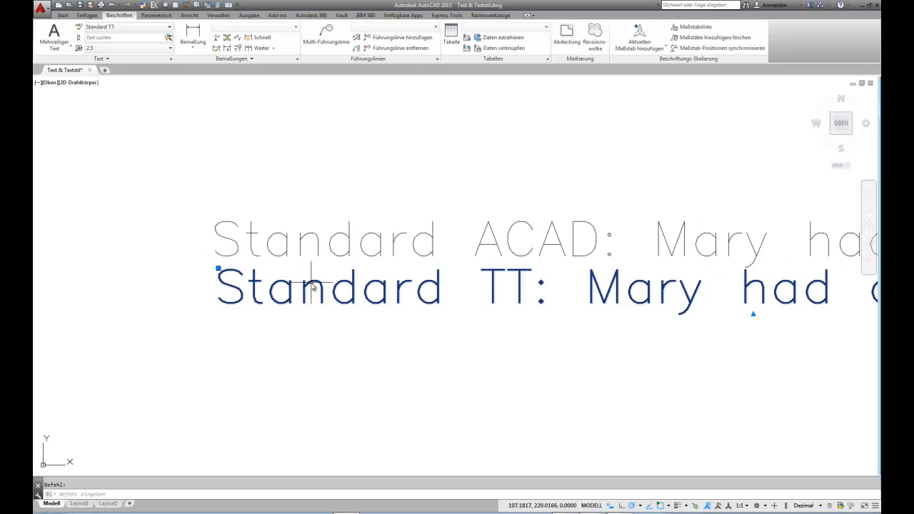
pyautogui.scroll(2, 310, 283)
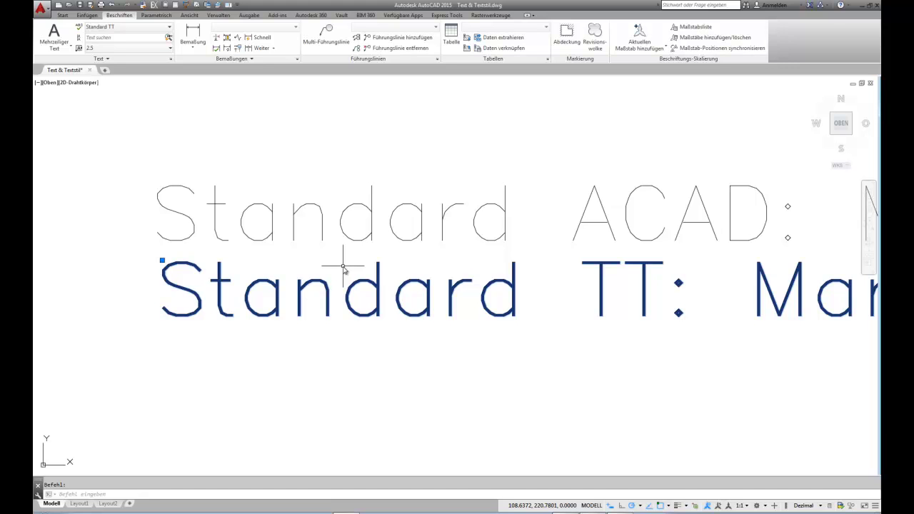
# Select the Standard ACAD text and check the lineweight settings without changing them
pyautogui.click(309, 261)
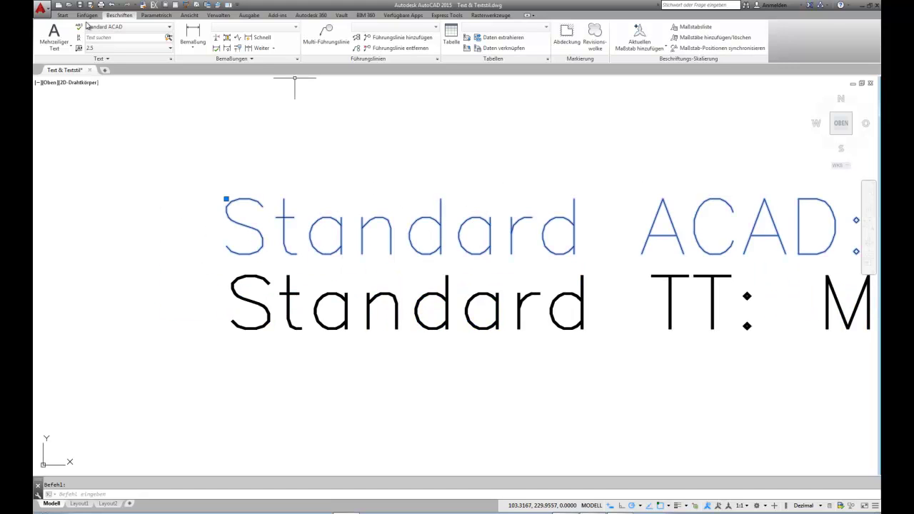
pyautogui.click(62, 16)
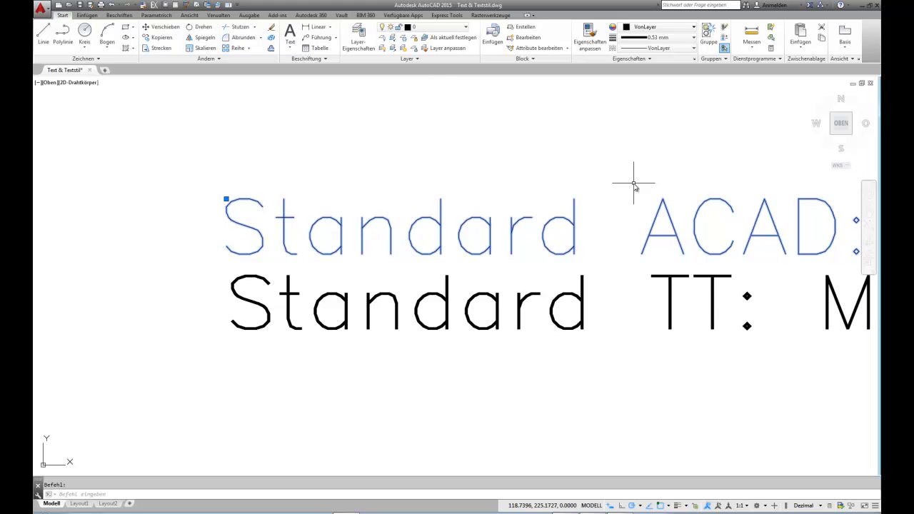
pyautogui.click(690, 497)
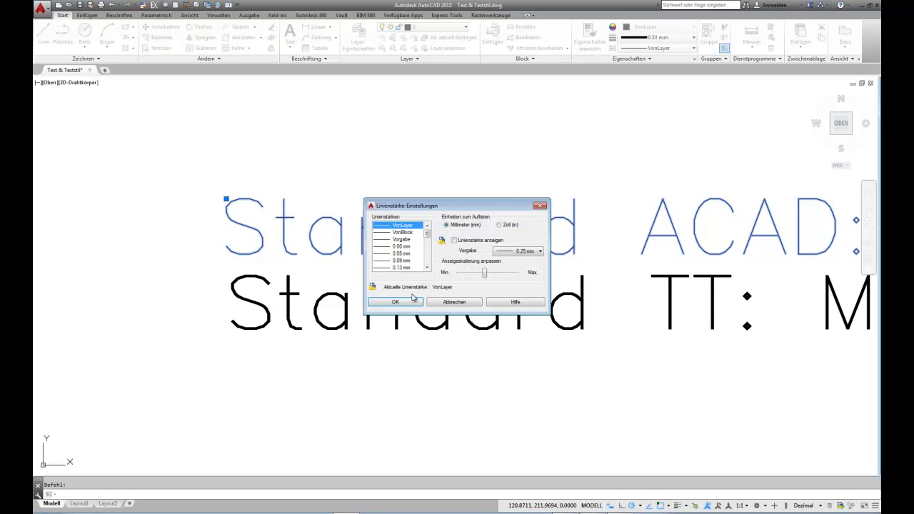
pyautogui.click(454, 303)
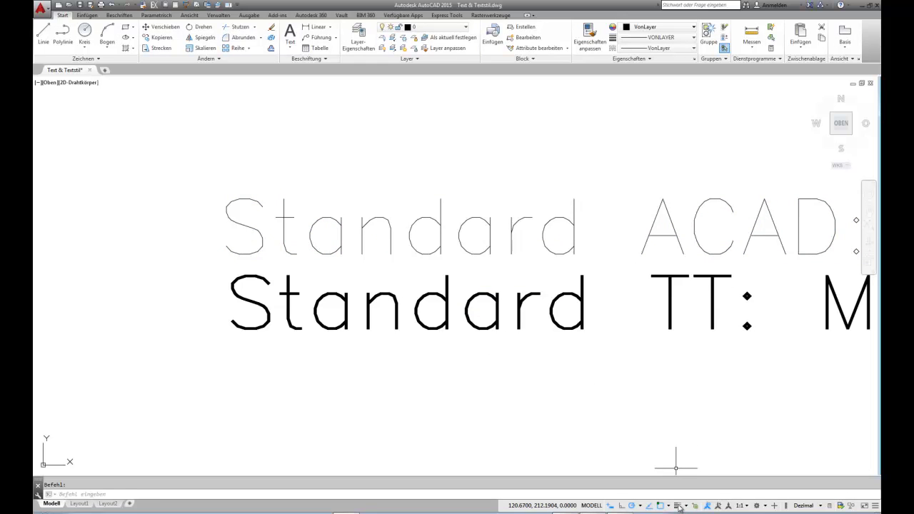
pyautogui.press('Escape')
# Give the Standard TT text a 0.70 mm lineweight from the Eigenschaften lineweight list
pyautogui.click(341, 250)
pyautogui.click(661, 37)
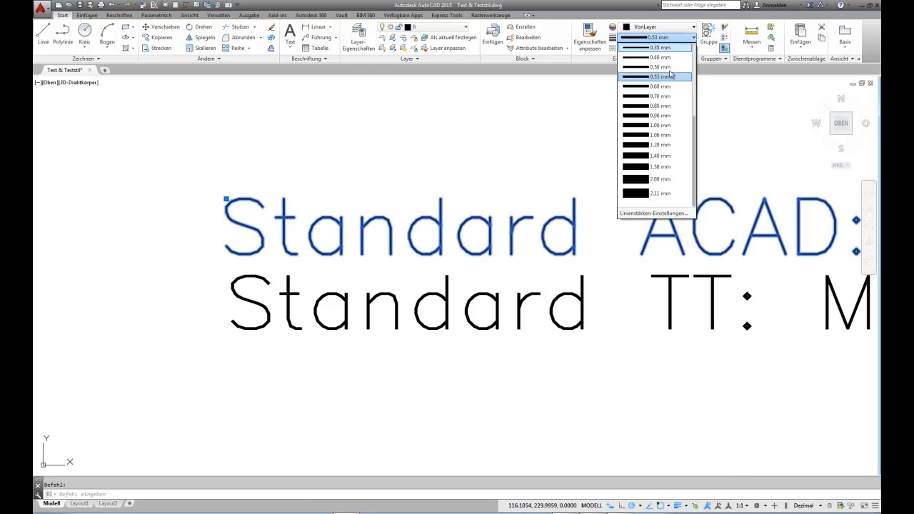
pyautogui.press('Escape')
pyautogui.press('Escape')
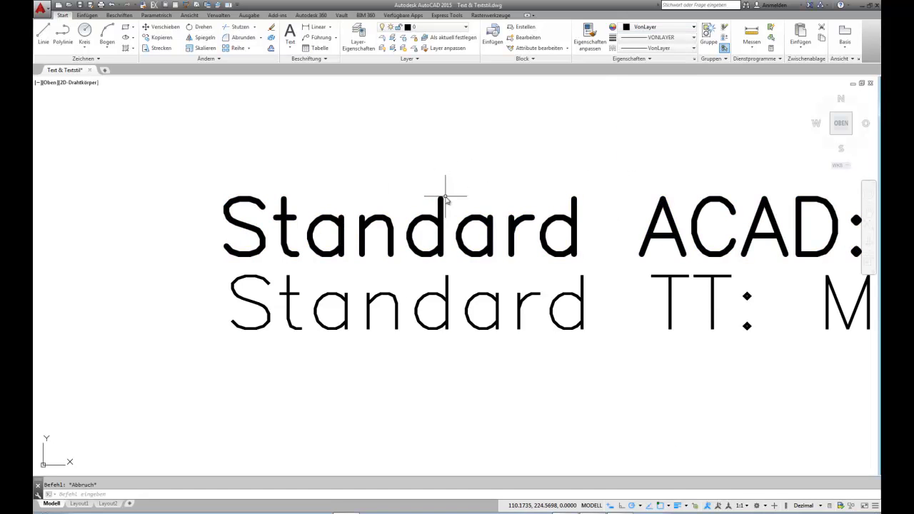
pyautogui.click(424, 298)
pyautogui.click(677, 39)
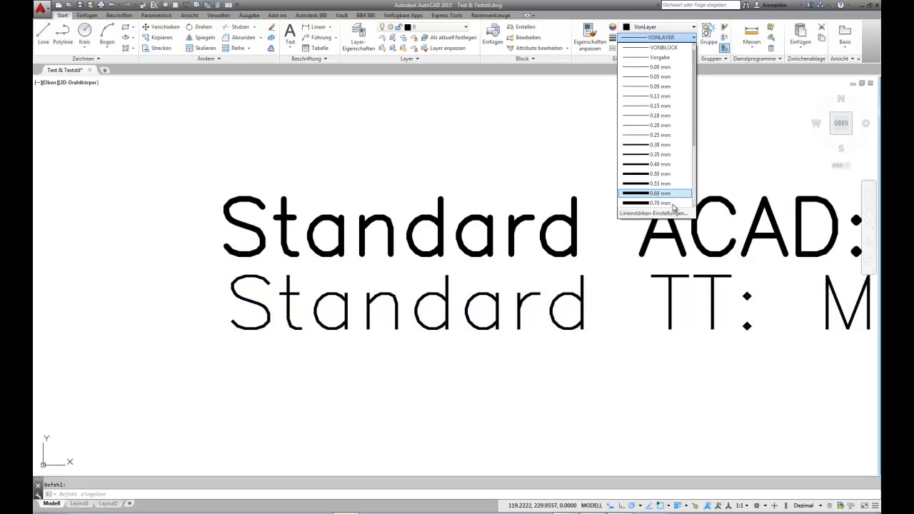
pyautogui.click(661, 204)
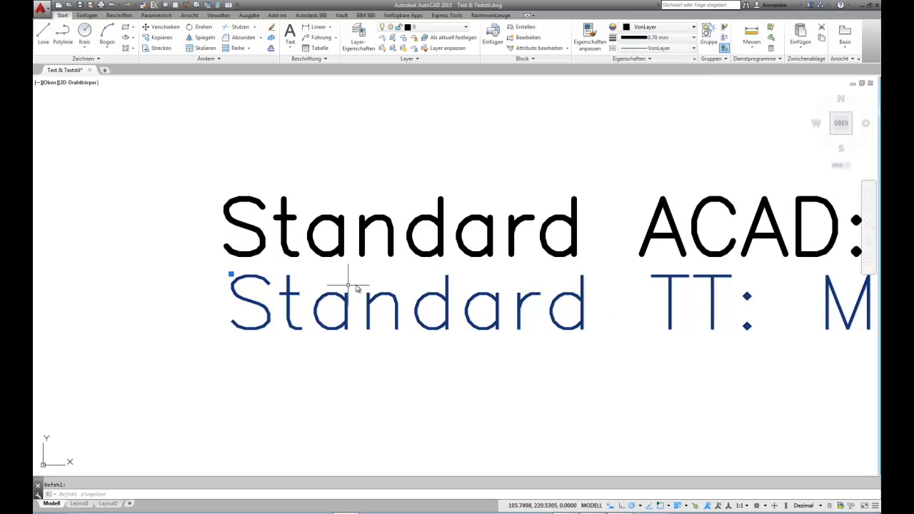
pyautogui.press('Escape')
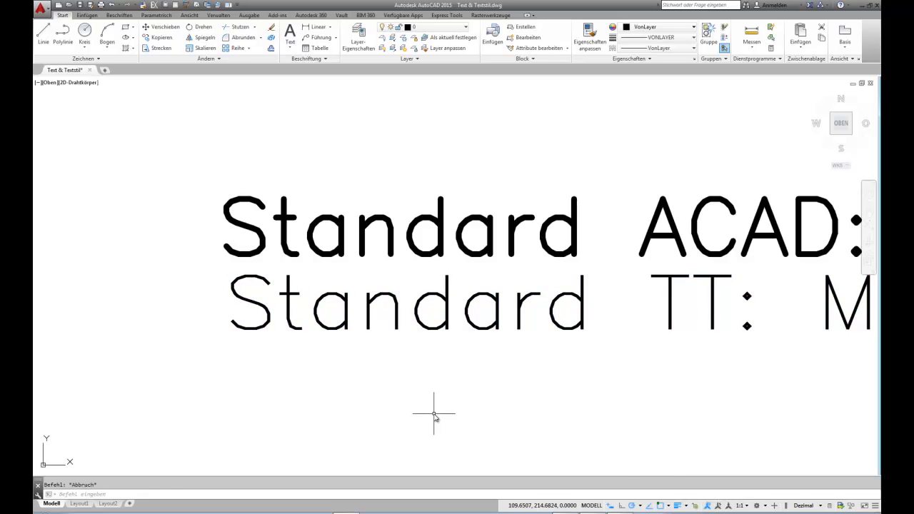
# Turn off lineweight display in the status bar so both lines show thin
pyautogui.scroll(-2, 433, 418)
pyautogui.click(612, 506)
pyautogui.scroll(-3, 581, 208)
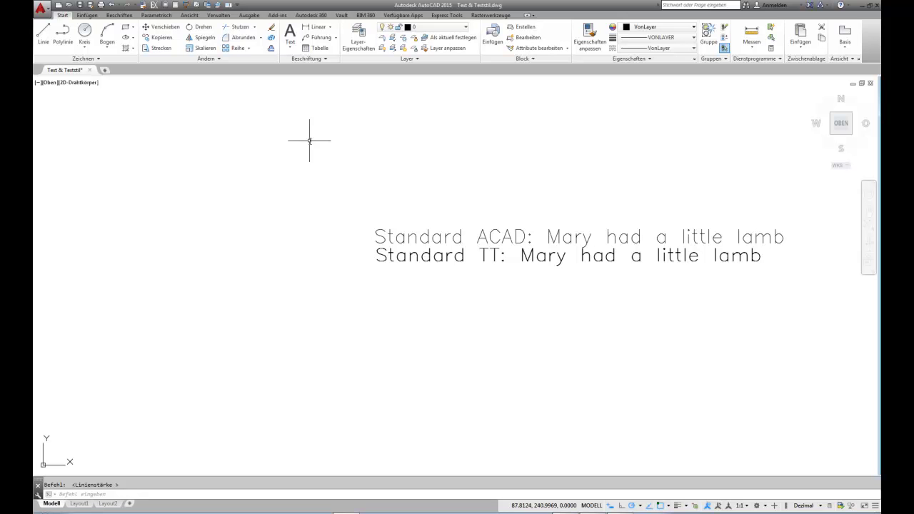
pyautogui.click(119, 15)
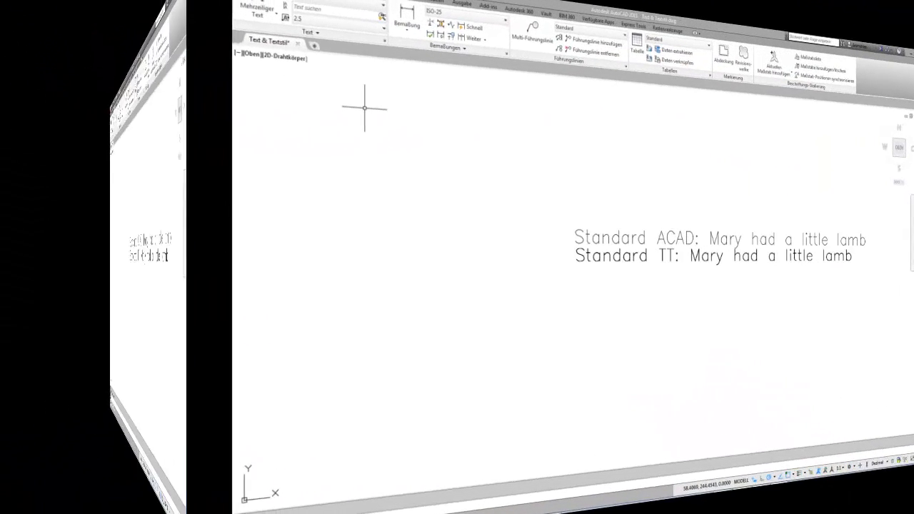
# Reopen the Textstil dialog and inspect Standard ACAD's romans.shx font in the font list
pyautogui.click(171, 58)
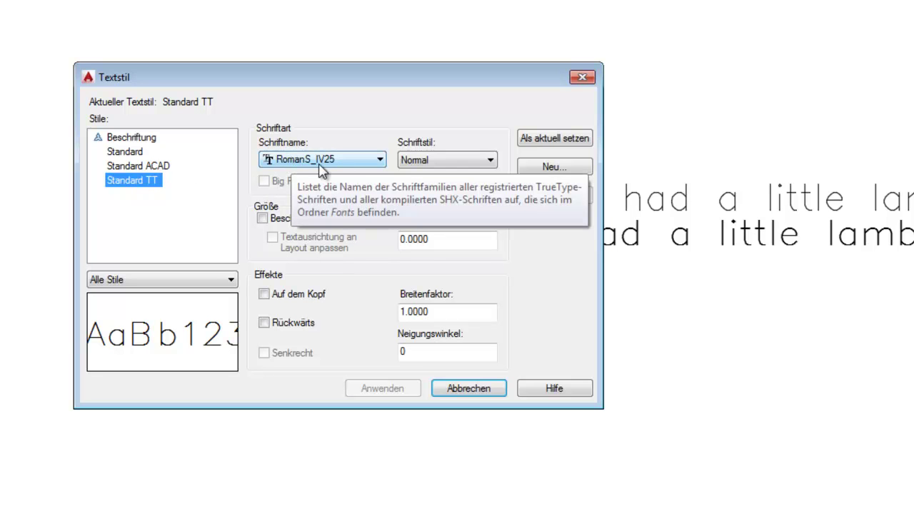
pyautogui.click(459, 168)
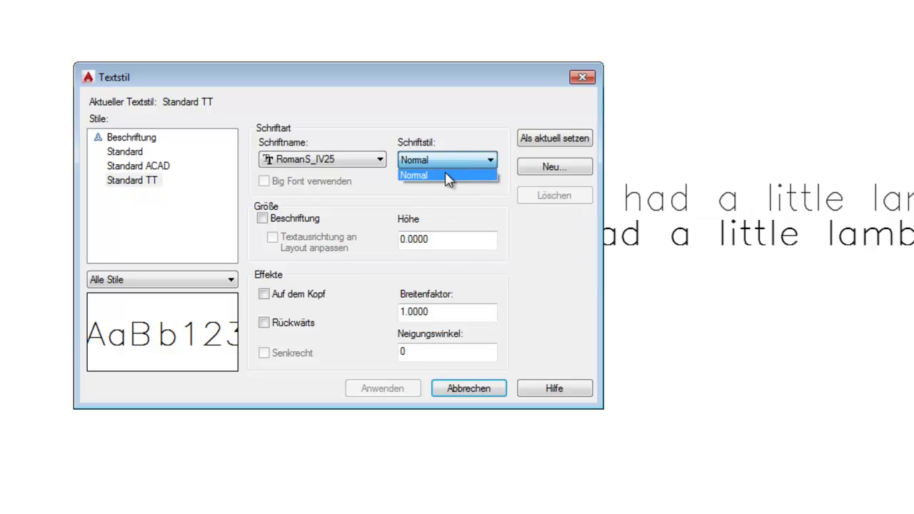
pyautogui.click(159, 172)
pyautogui.click(152, 169)
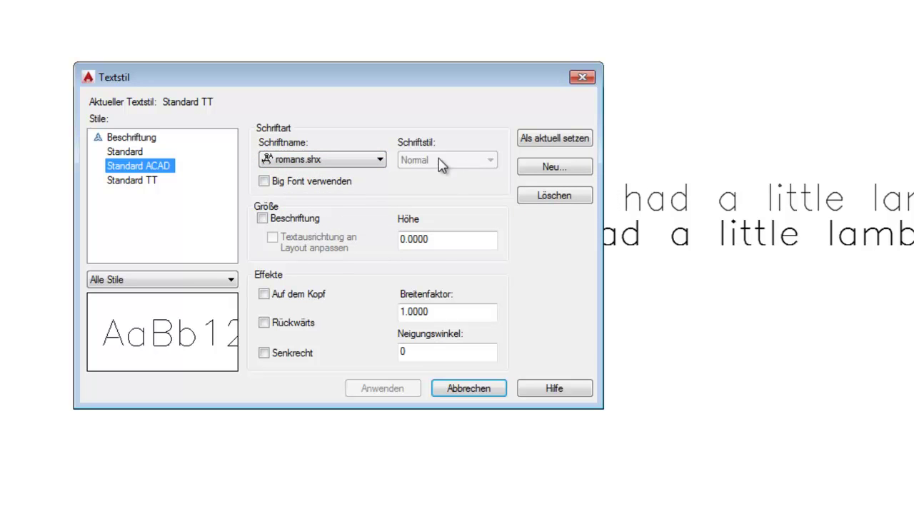
pyautogui.click(354, 161)
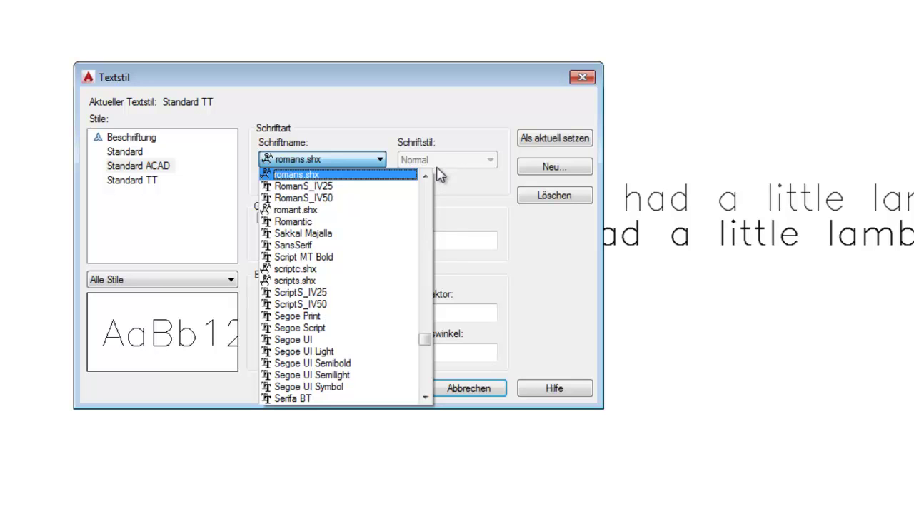
# Switch the Standard TT style to Candara with Normal font style, apply, and close the dialog
pyautogui.click(151, 185)
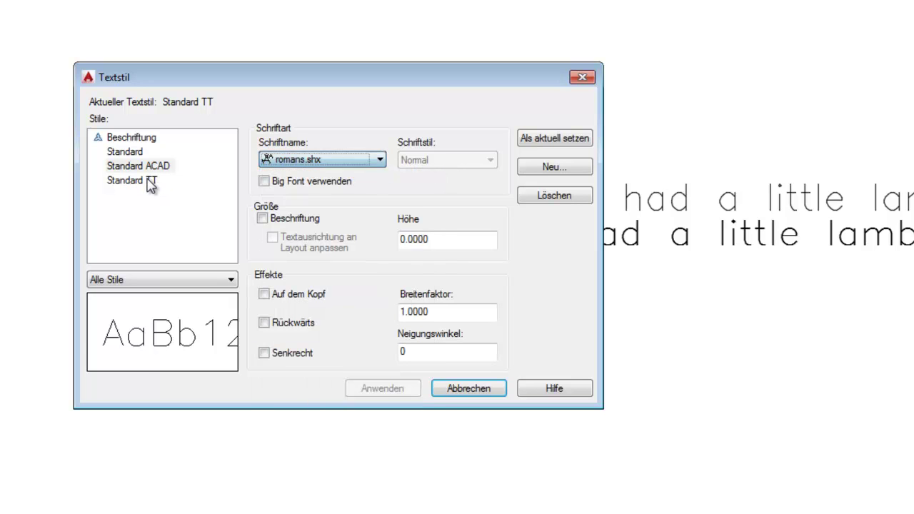
pyautogui.click(152, 184)
pyautogui.click(319, 164)
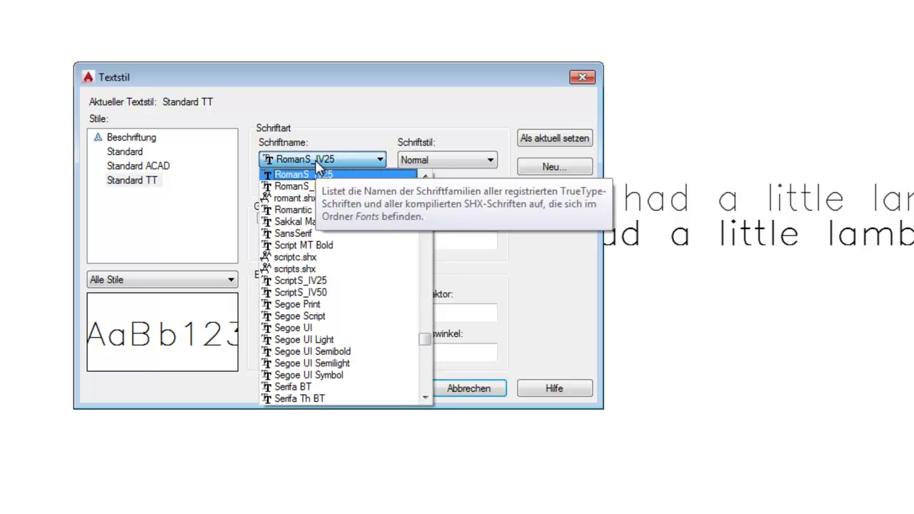
pyautogui.press('c')
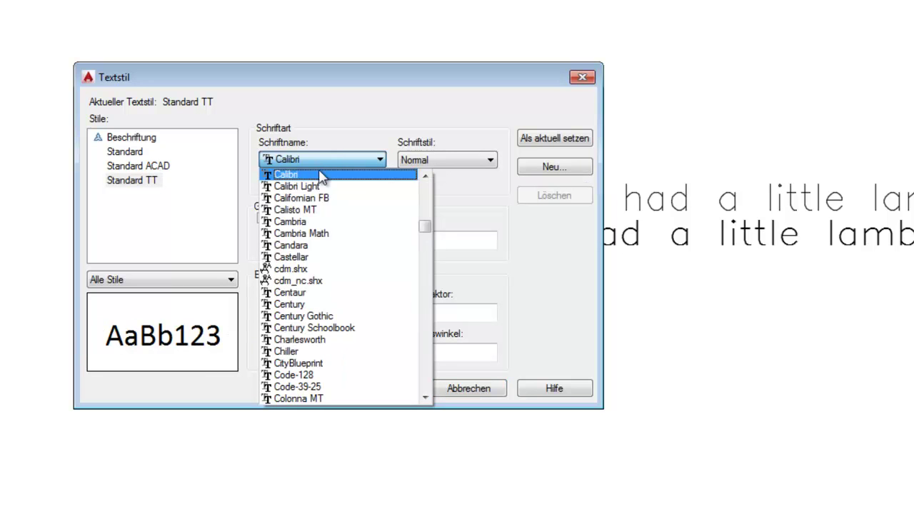
pyautogui.click(325, 245)
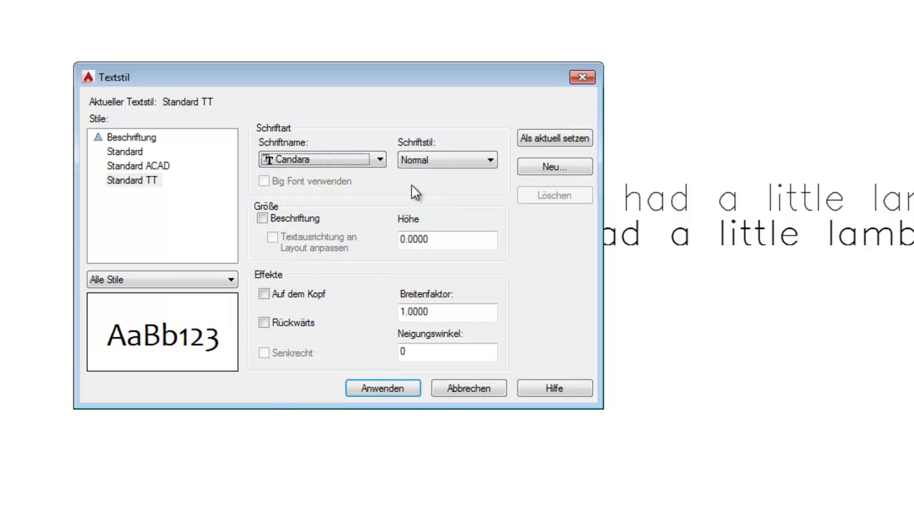
pyautogui.click(442, 163)
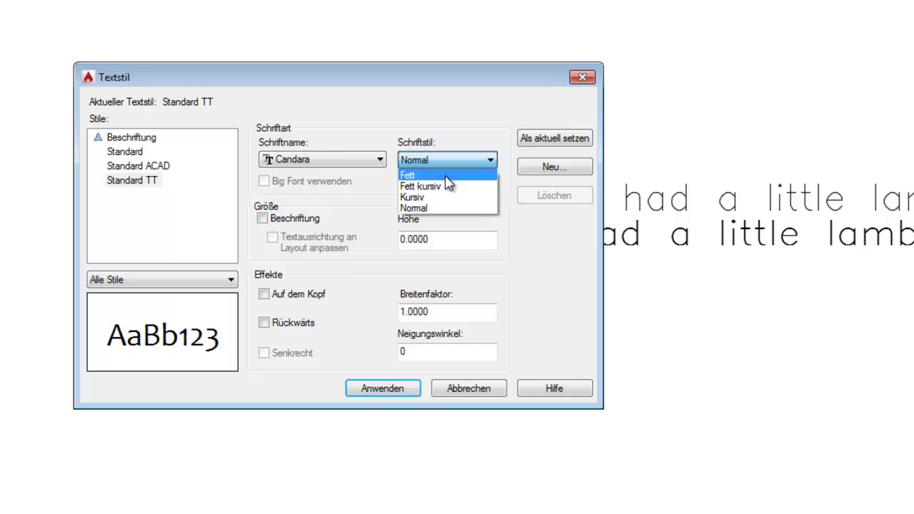
pyautogui.click(375, 97)
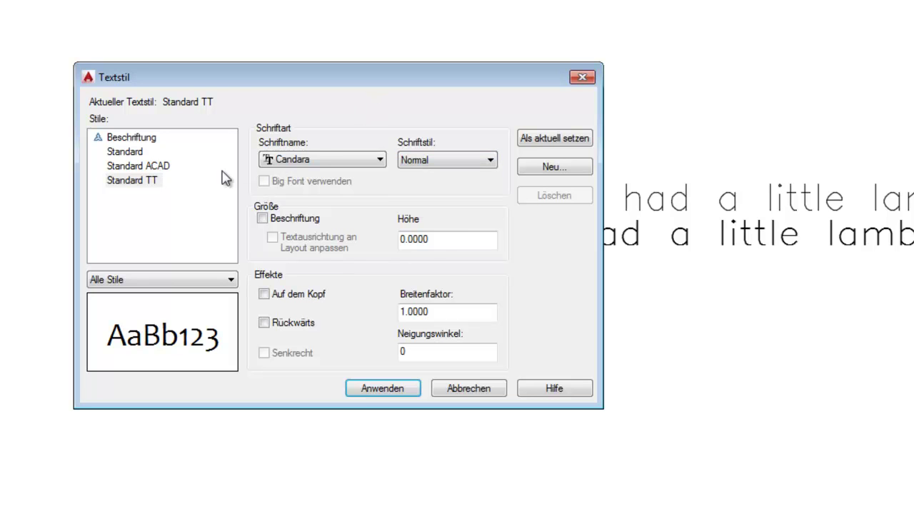
pyautogui.click(145, 184)
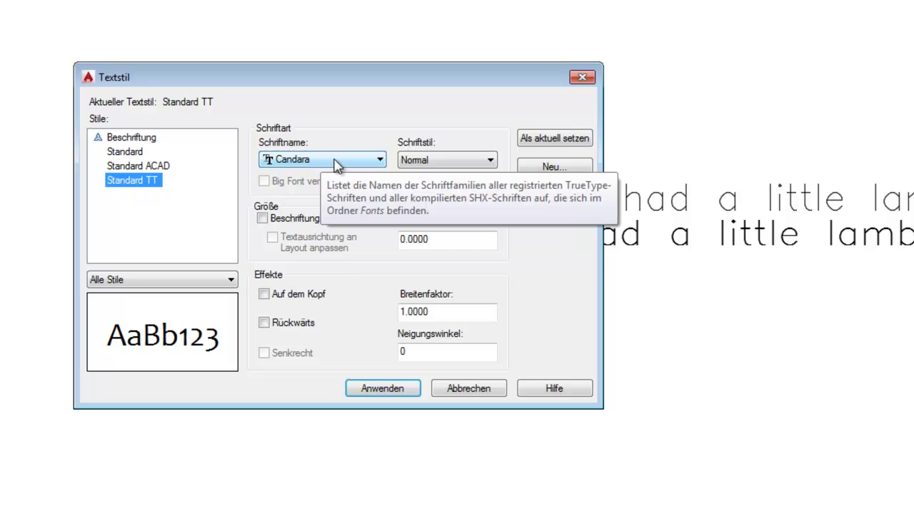
pyautogui.click(372, 390)
pyautogui.click(467, 390)
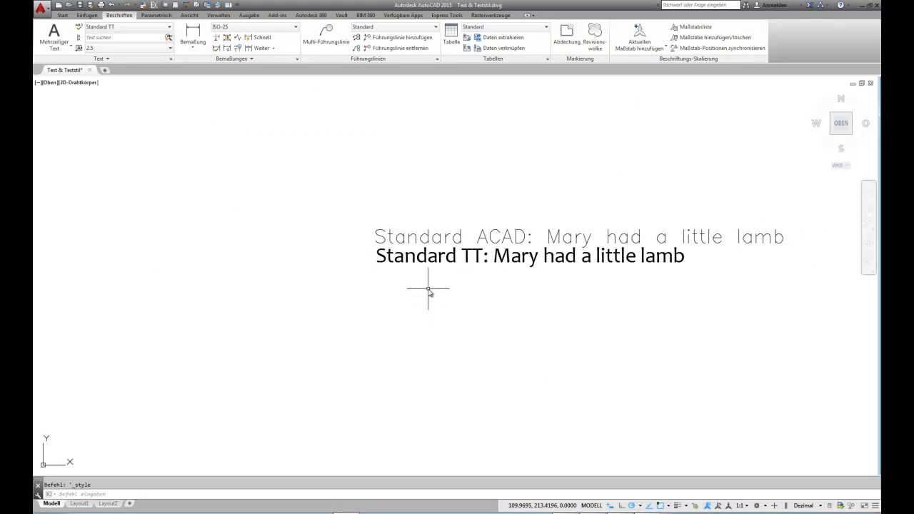
# Select and then deselect the Standard TT text, and reopen the Textstil dialog showing Candara at height 0.0000
pyautogui.click(424, 259)
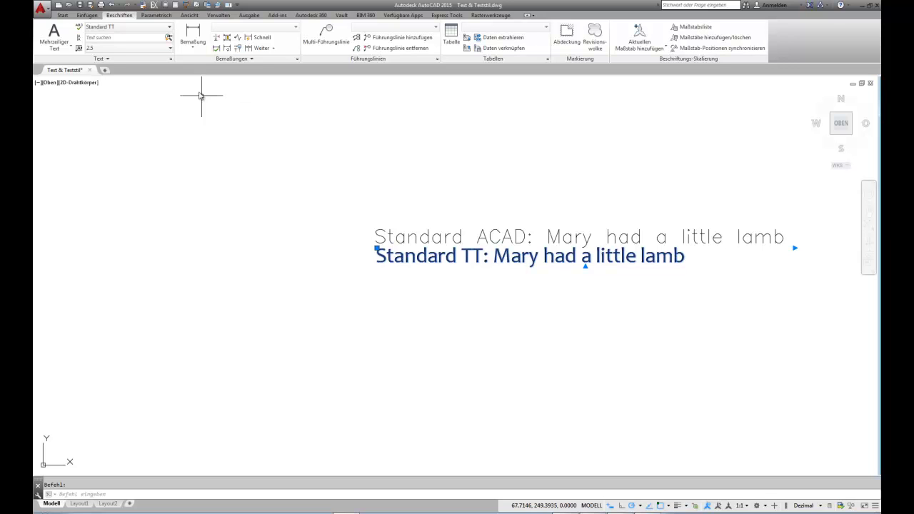
pyautogui.press('Escape')
pyautogui.click(171, 63)
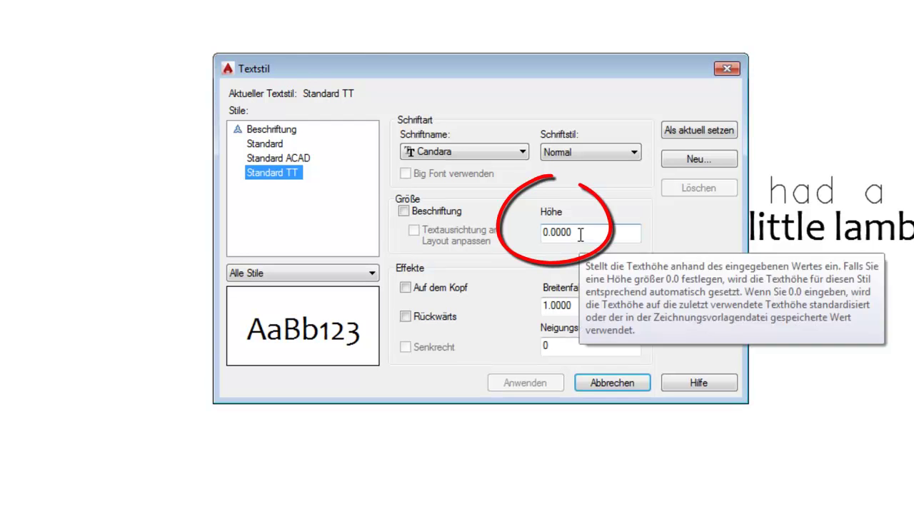
# Give the Standard TT style a fixed height of 75, apply it, close Textstil, and select the Standard TT text
pyautogui.click(571, 231)
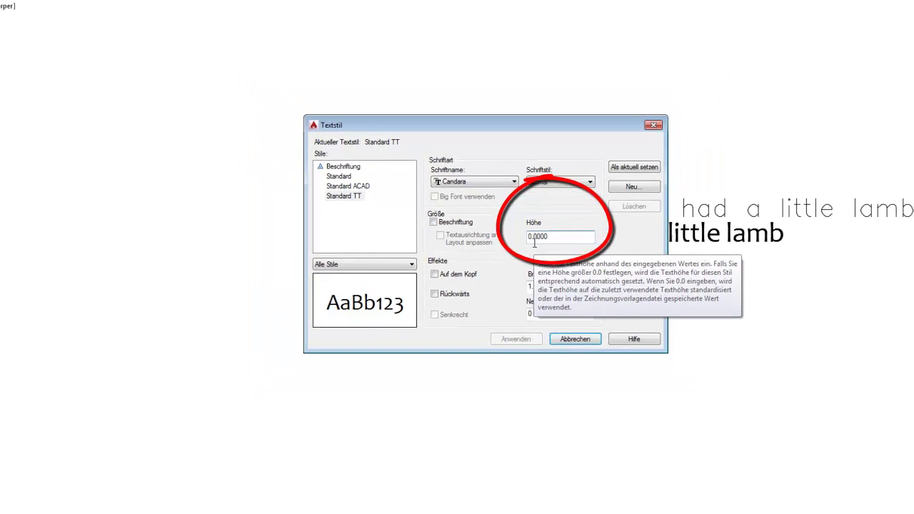
pyautogui.moveTo(514, 138)
pyautogui.mouseDown()
pyautogui.moveTo(322, 86)
pyautogui.moveTo(190, 71)
pyautogui.moveTo(242, 88)
pyautogui.mouseUp()
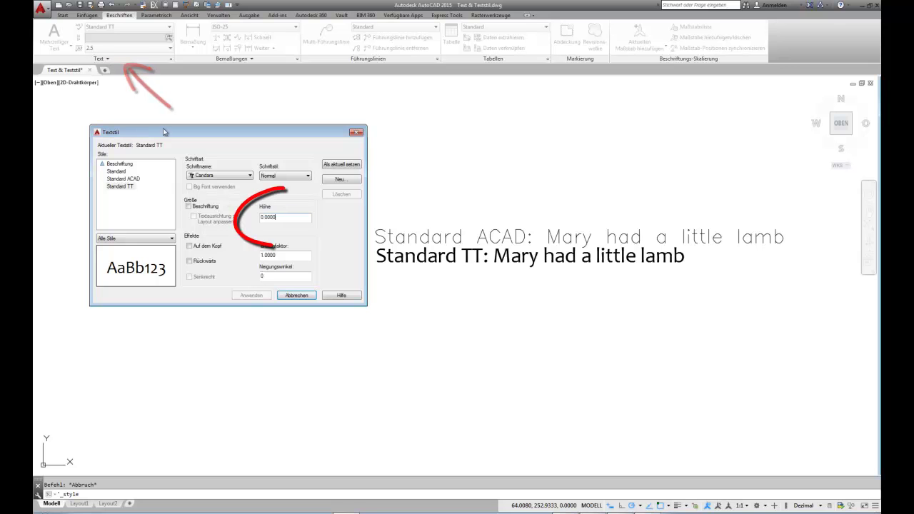
pyautogui.doubleClick(282, 216)
pyautogui.write('75')
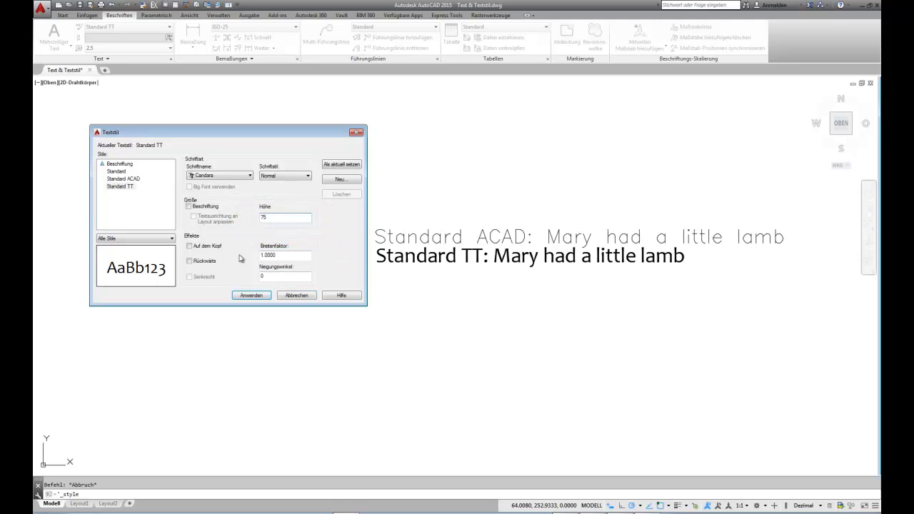
pyautogui.click(251, 295)
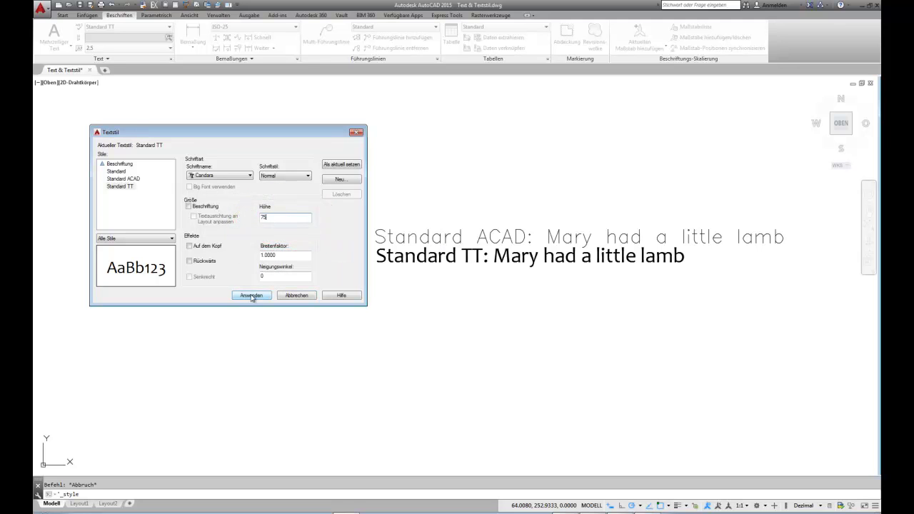
pyautogui.click(306, 294)
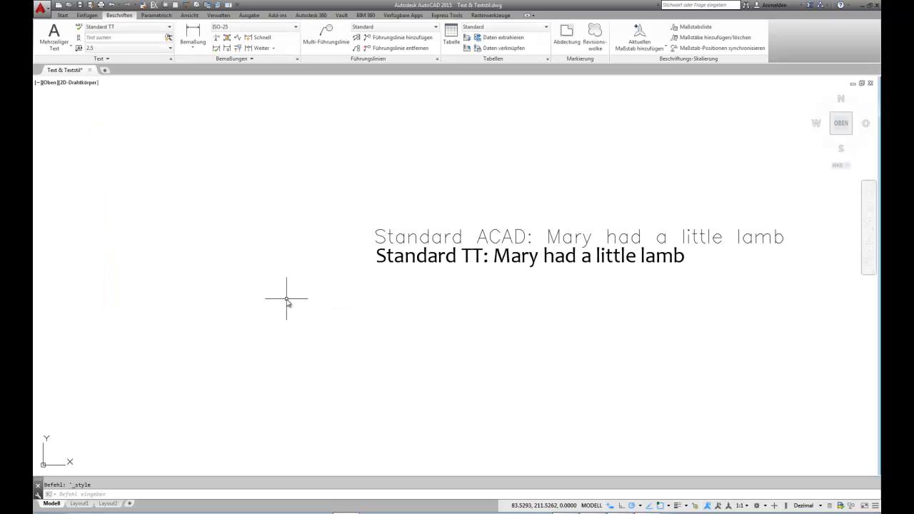
pyautogui.click(384, 259)
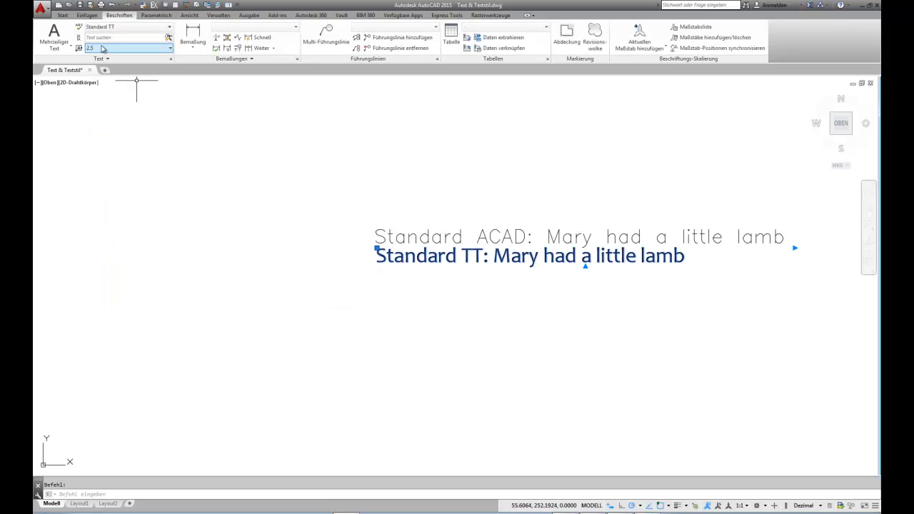
# Apply the Standard TT style to the selected Standard TT text from the ribbon style list
pyautogui.click(131, 28)
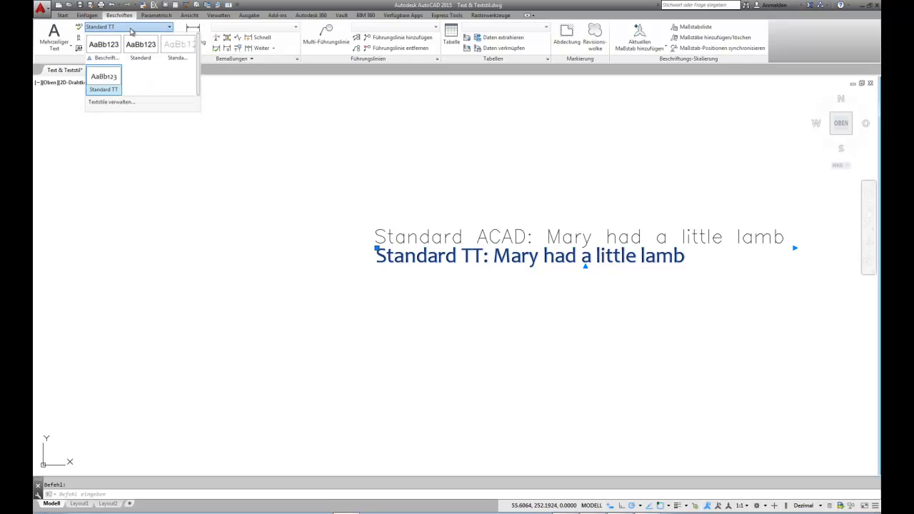
pyautogui.click(113, 85)
pyautogui.scroll(-3, 239, 179)
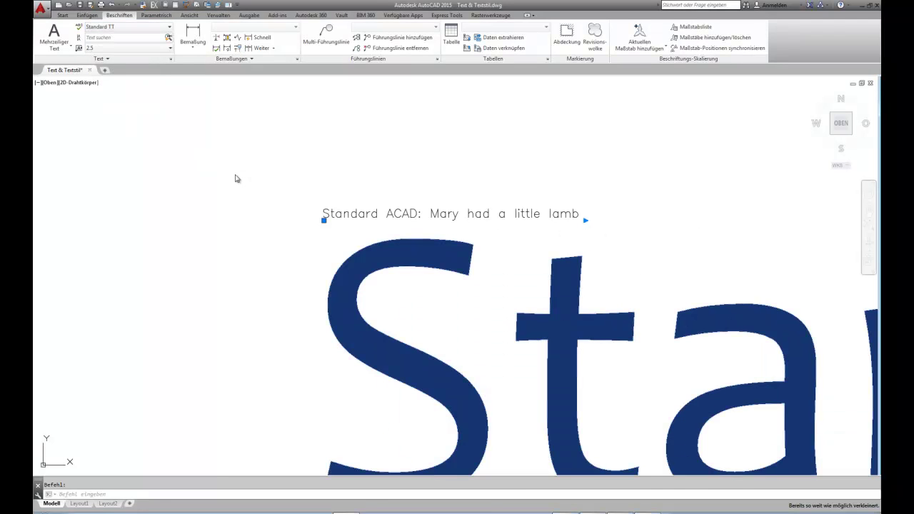
pyautogui.press('Escape')
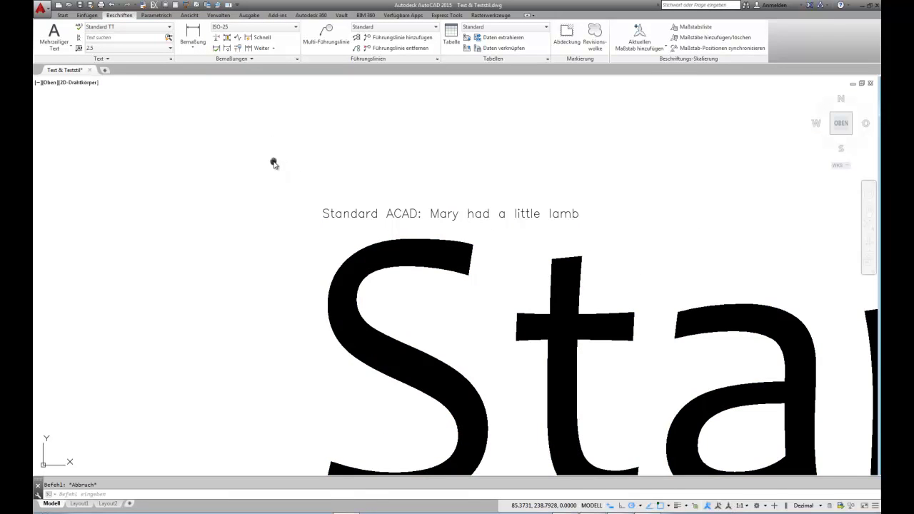
# Zoom to extents to see the huge 75-unit Standard TT line beside Standard ACAD
pyautogui.middleClick(274, 165)
pyautogui.middleClick(274, 165)
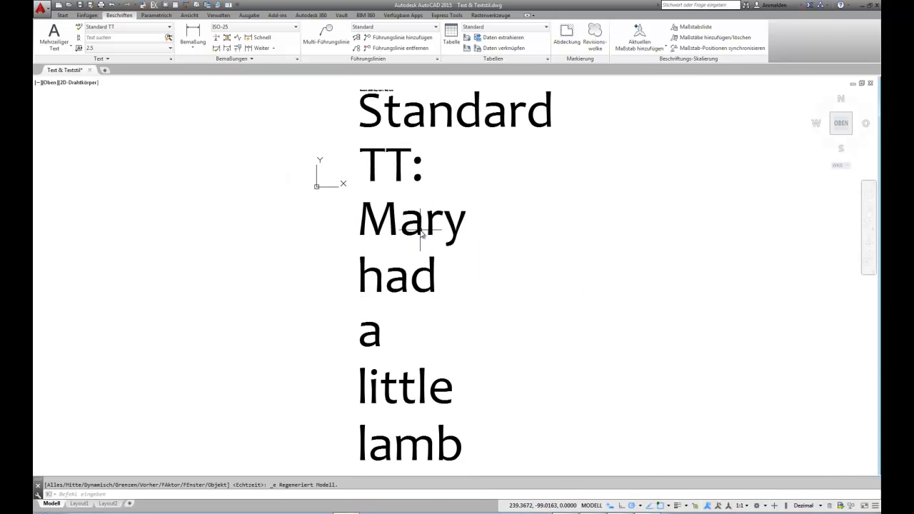
pyautogui.scroll(-2, 475, 265)
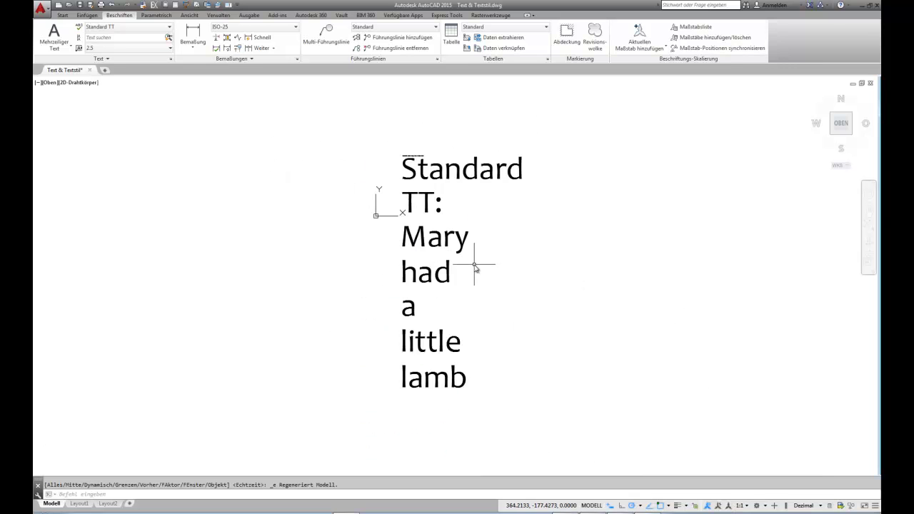
pyautogui.scroll(1, 435, 174)
pyautogui.scroll(3, 343, 127)
pyautogui.scroll(2, 336, 126)
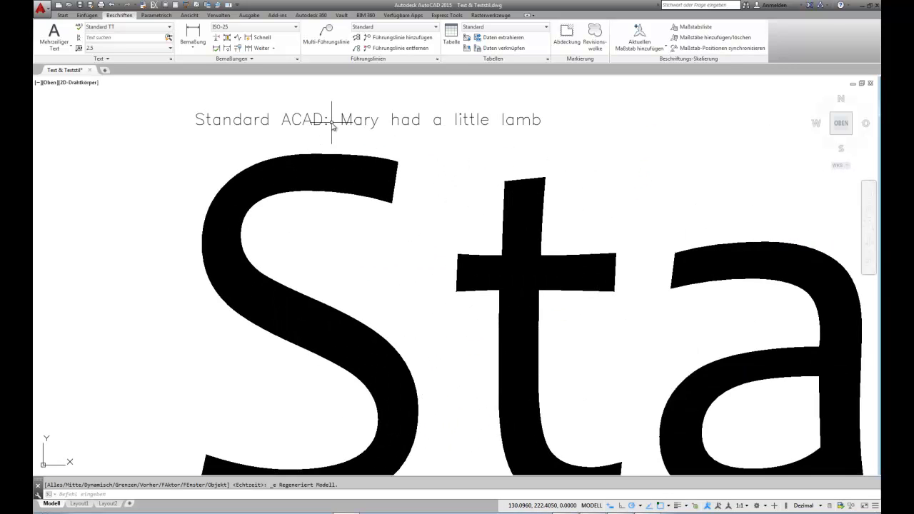
pyautogui.scroll(-2, 332, 131)
pyautogui.scroll(-2, 331, 129)
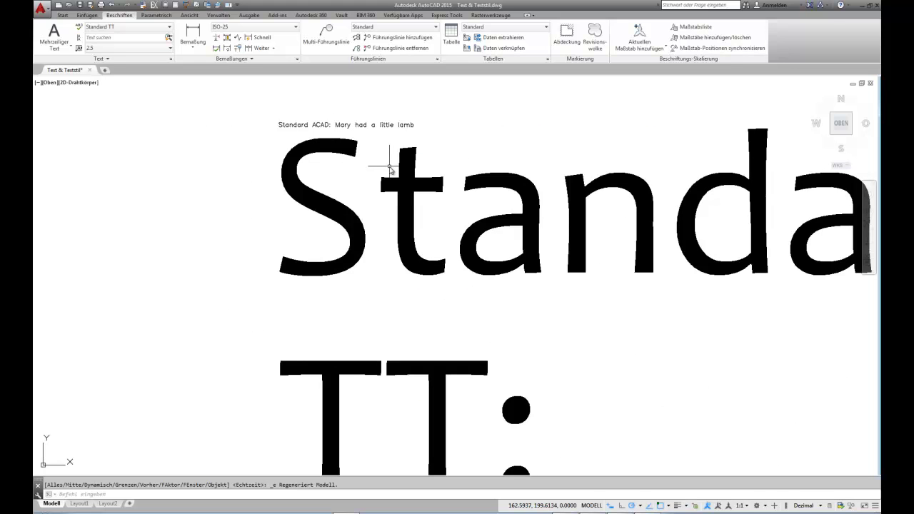
pyautogui.press('Escape')
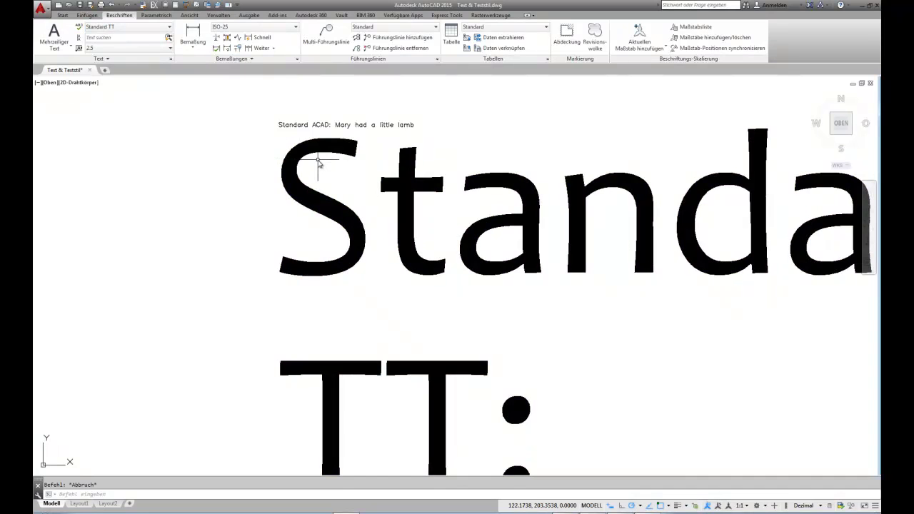
# Reset the Standard TT style height from 75.0000 to 0 in Textstil, apply it, and close the dialog
pyautogui.click(172, 60)
pyautogui.doubleClick(502, 262)
pyautogui.write('0')
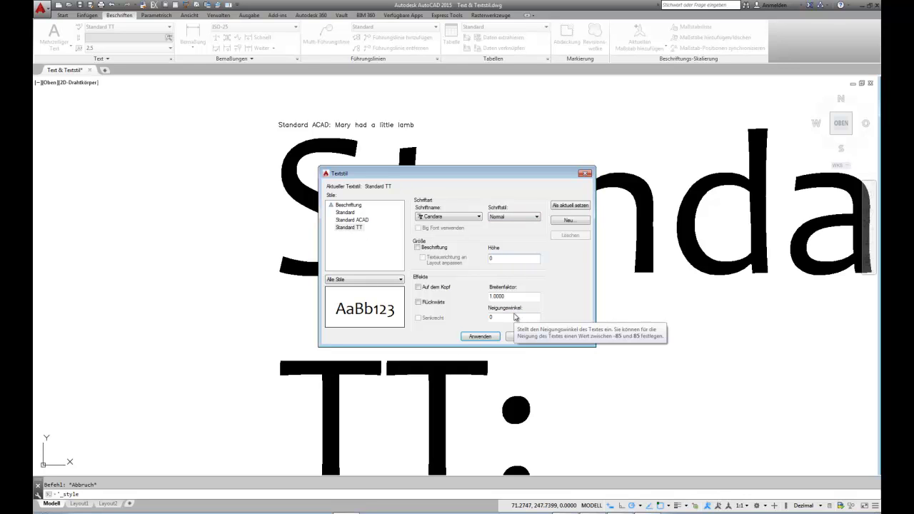
pyautogui.press('Return')
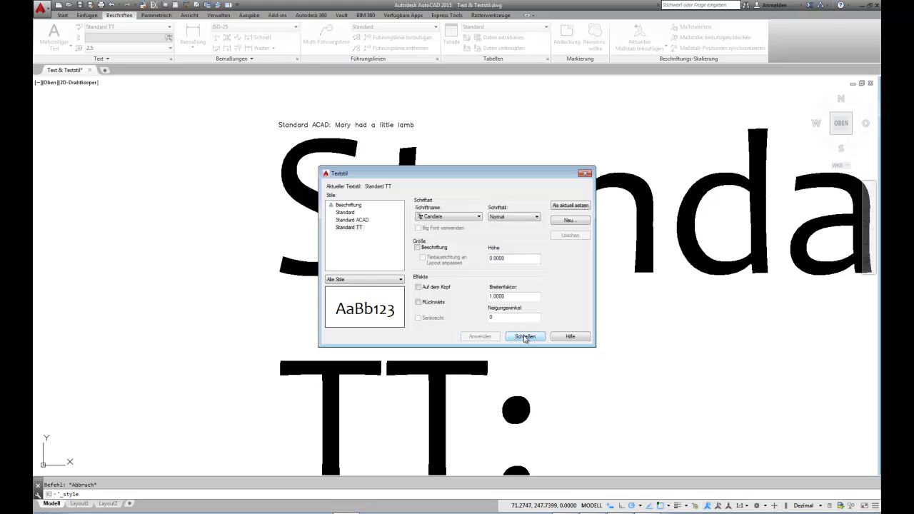
pyautogui.click(526, 337)
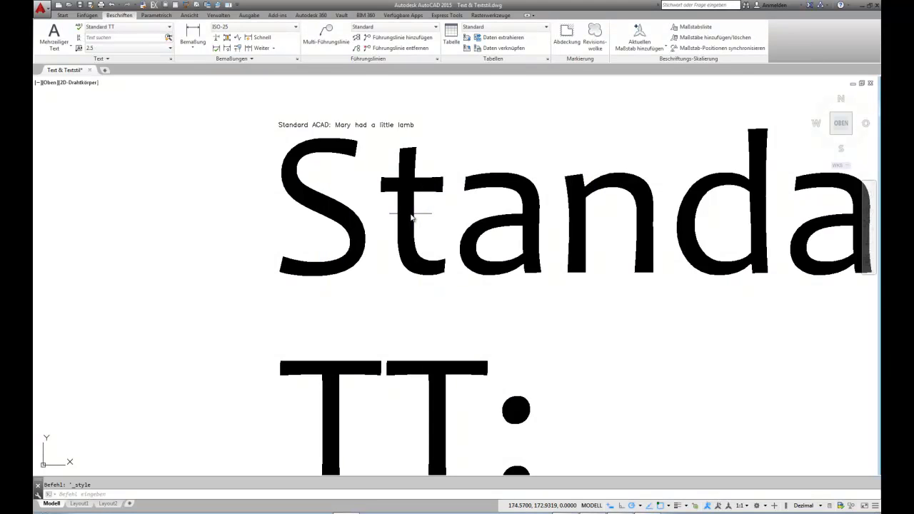
# Edit the Standard TT MText, select all its text, and set its height to 2.5 in the Texteditor
pyautogui.hotkey('ctrl', 'a')
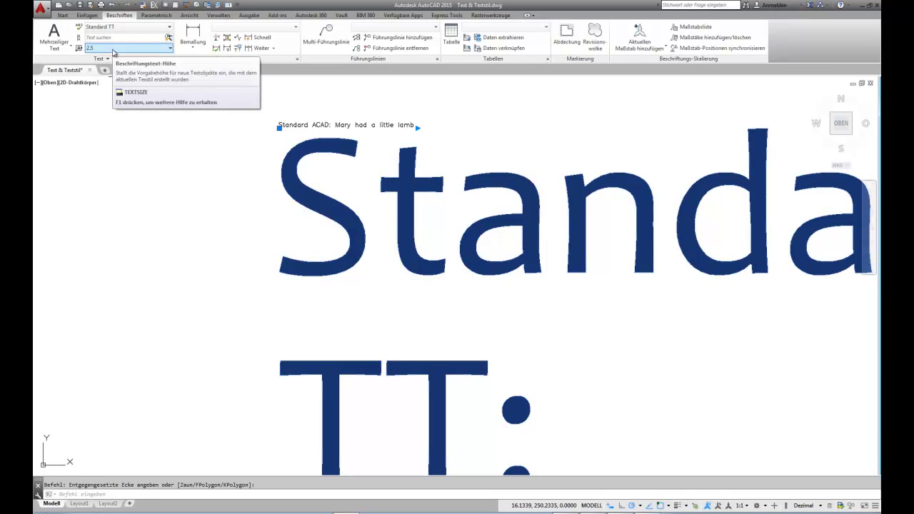
pyautogui.click(129, 27)
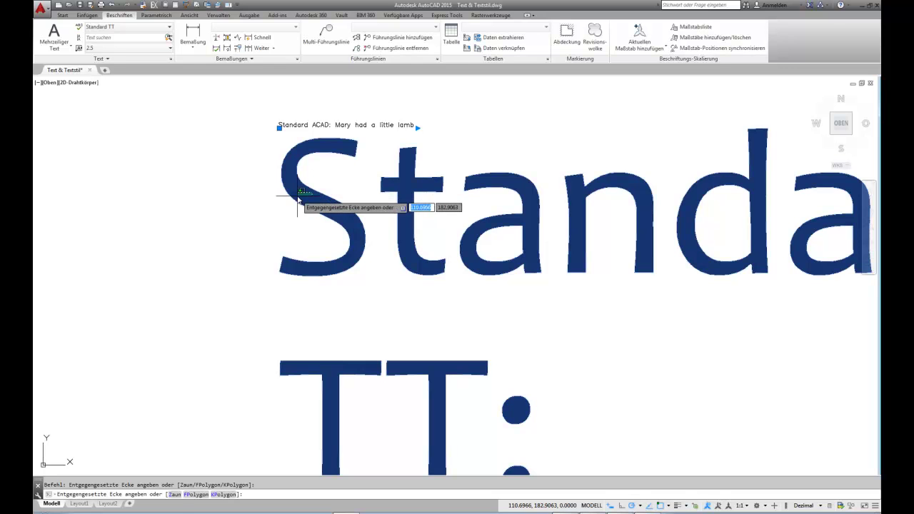
pyautogui.doubleClick(378, 215)
pyautogui.scroll(-4, 463, 240)
pyautogui.scroll(-4, 464, 240)
pyautogui.scroll(-3, 473, 301)
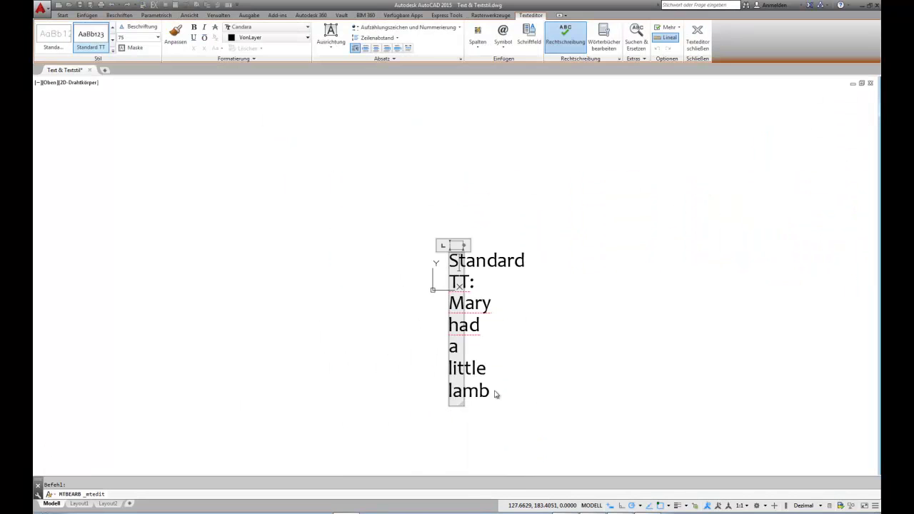
pyautogui.moveTo(490, 395); pyautogui.dragTo(437, 270)
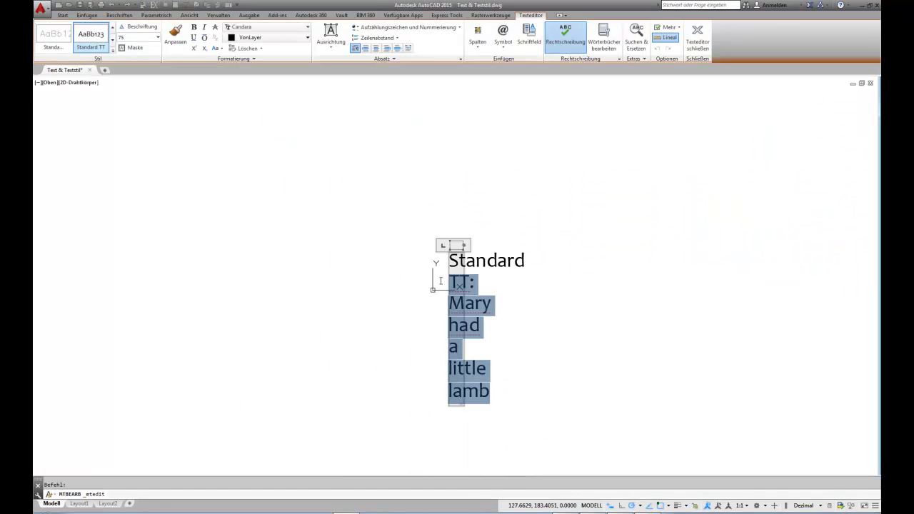
pyautogui.click(157, 37)
pyautogui.click(139, 56)
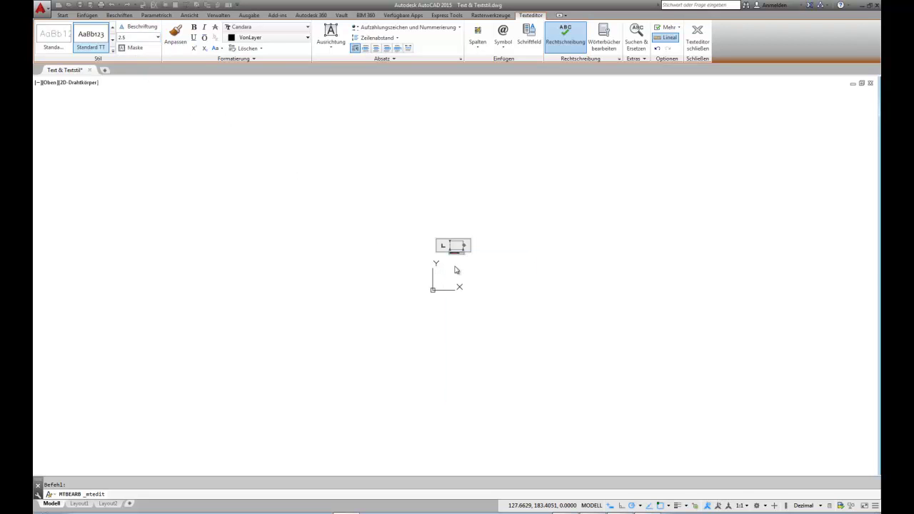
pyautogui.click(446, 272)
pyautogui.scroll(3, 446, 270)
pyautogui.scroll(3, 444, 257)
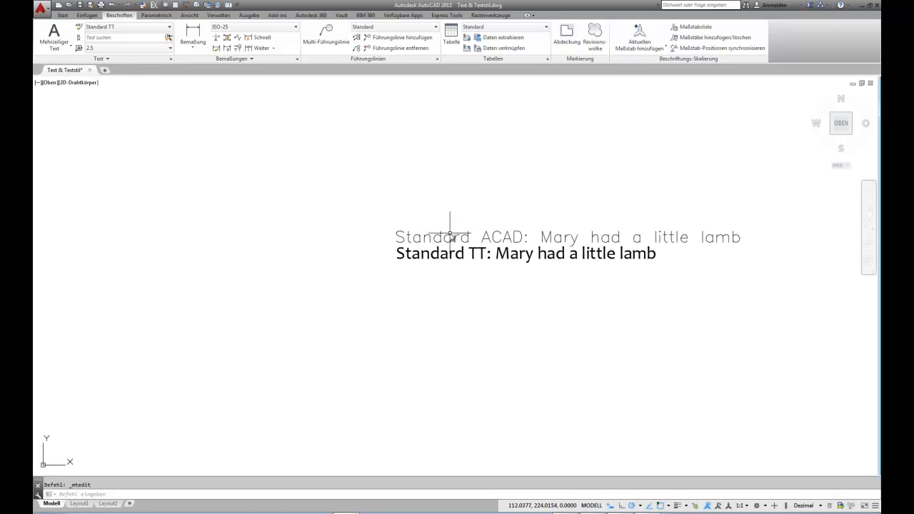
pyautogui.scroll(3, 440, 243)
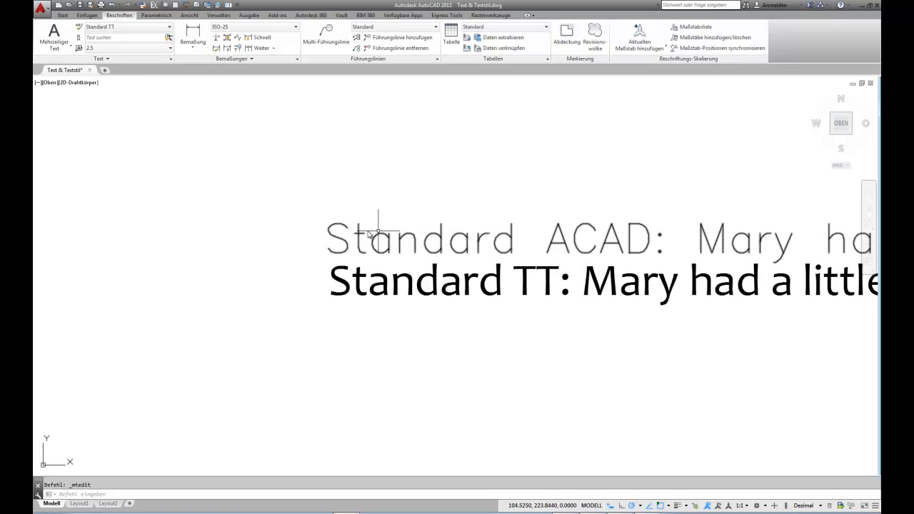
pyautogui.scroll(-3, 378, 219)
pyautogui.scroll(3, 493, 202)
pyautogui.scroll(-2, 217, 202)
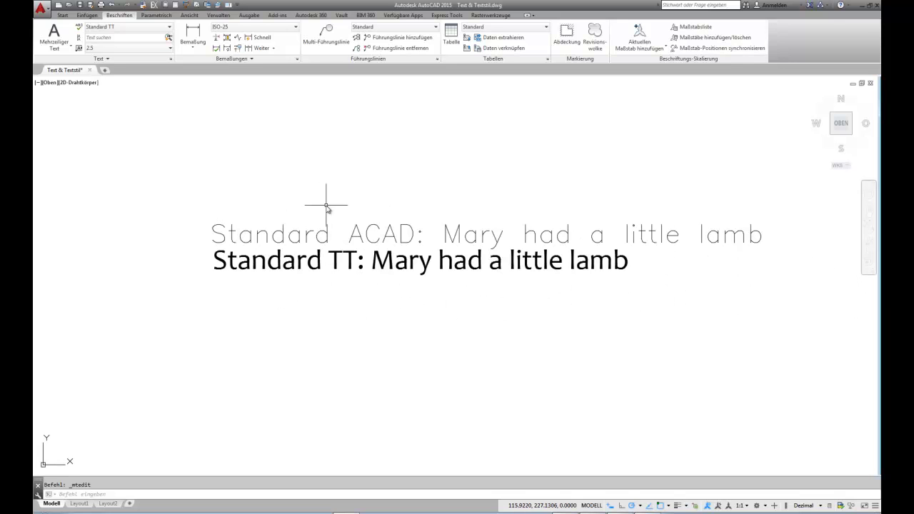
pyautogui.click(335, 258)
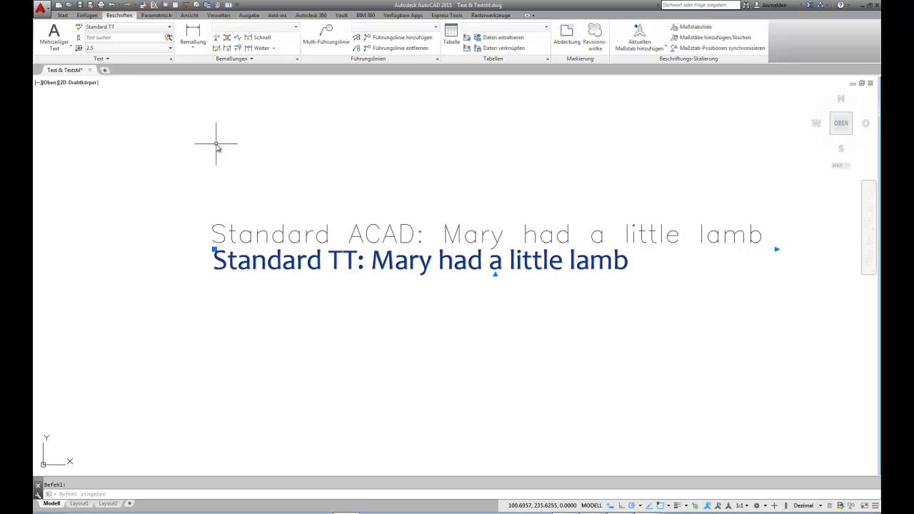
pyautogui.click(135, 51)
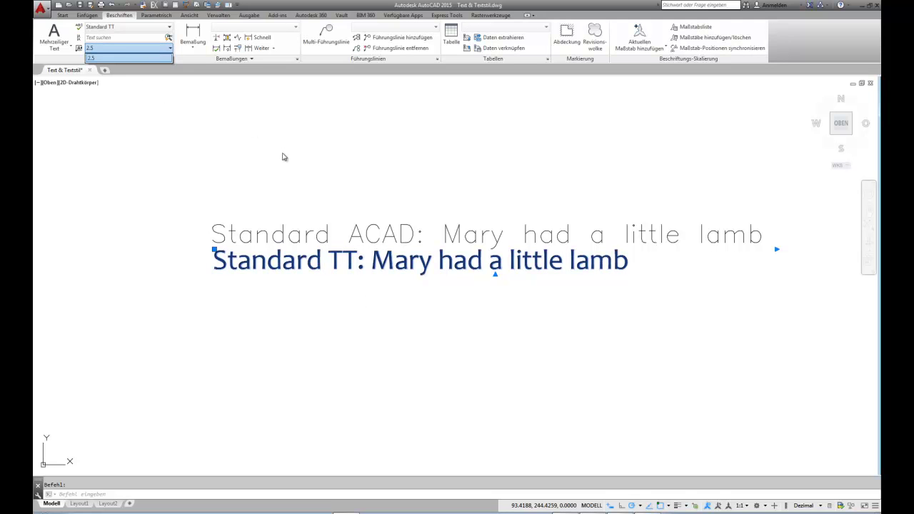
pyautogui.click(280, 182)
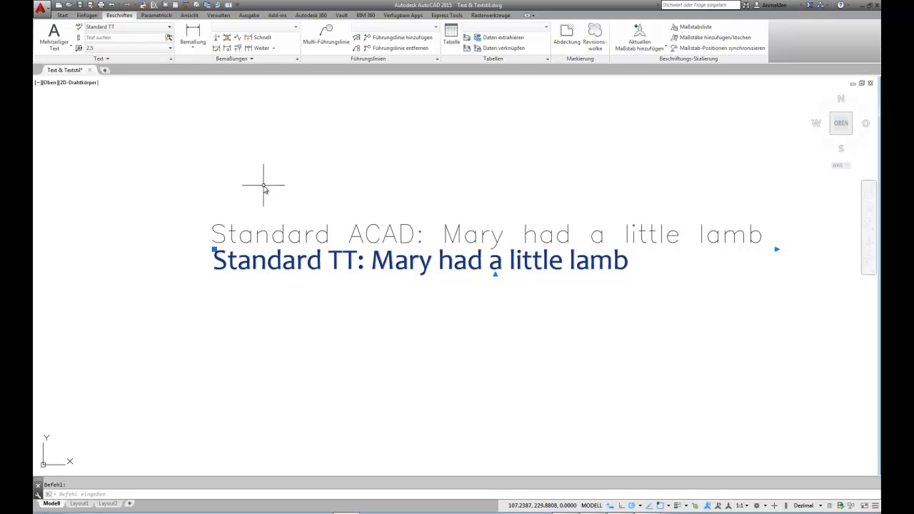
pyautogui.press('Escape')
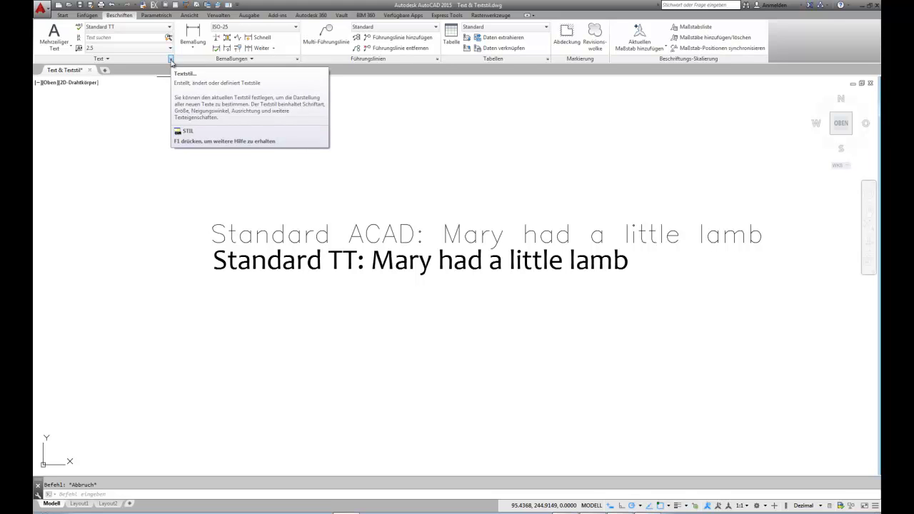
pyautogui.click(335, 252)
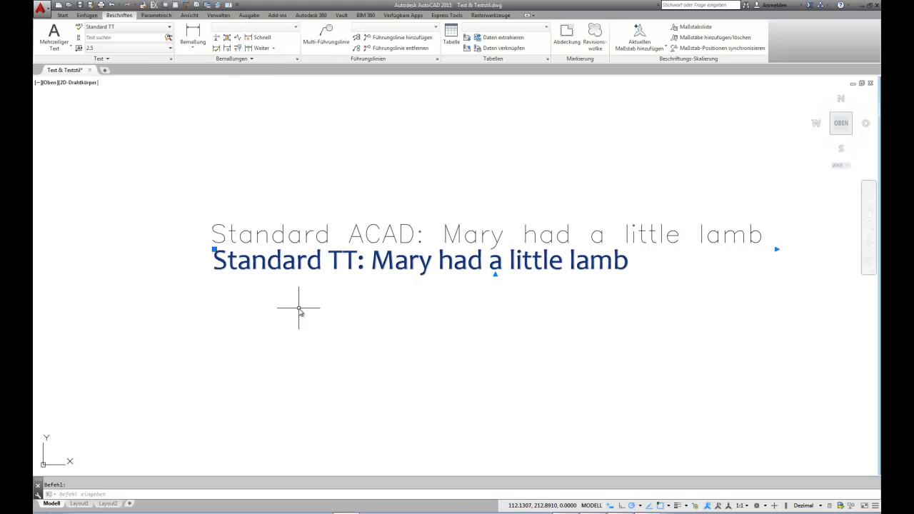
pyautogui.doubleClick(392, 263)
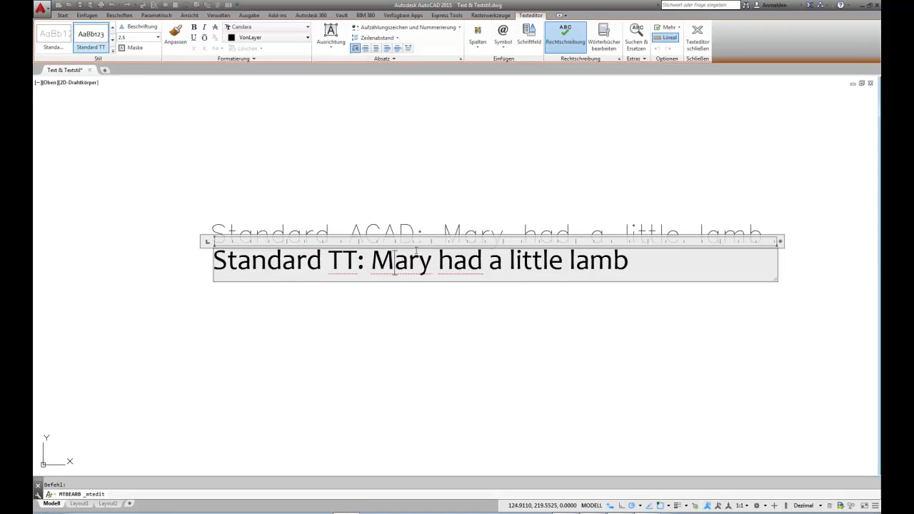
pyautogui.click(461, 328)
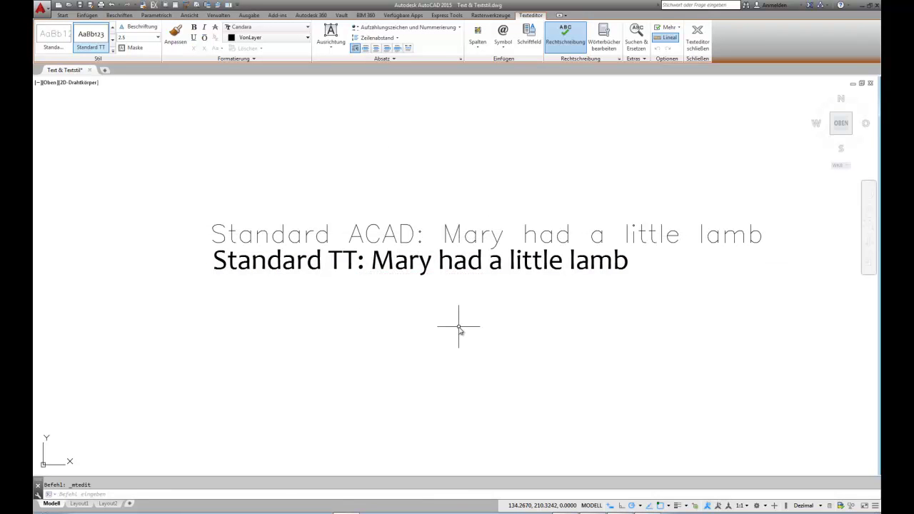